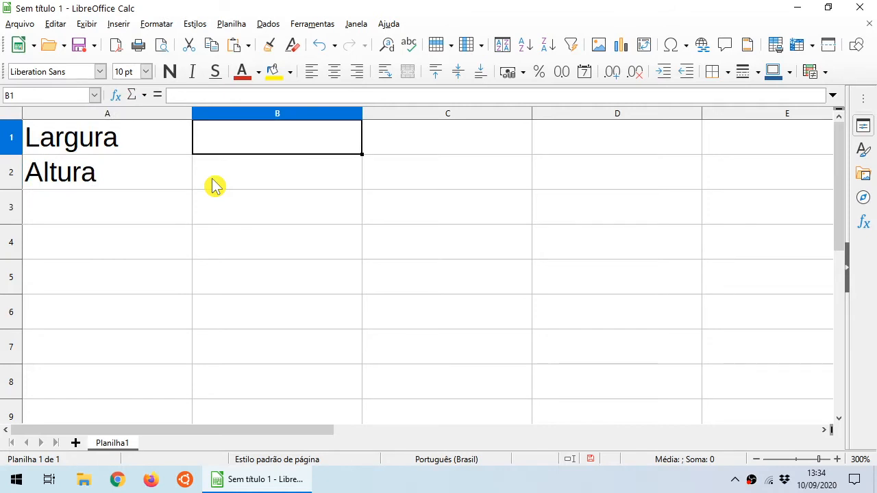
Enter 3 for Largura in B1 and 4 for Altura in B2, and turn on value highlighting.
text(3)
key(Return)
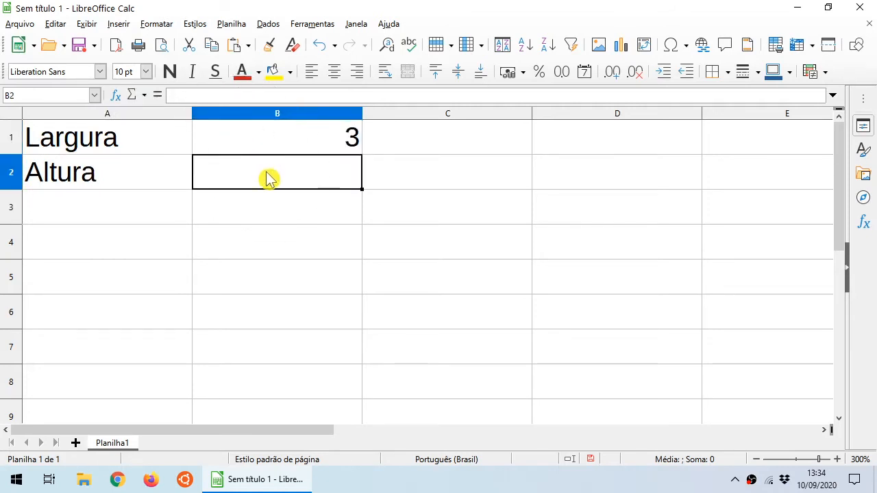
text(4)
key(Return)
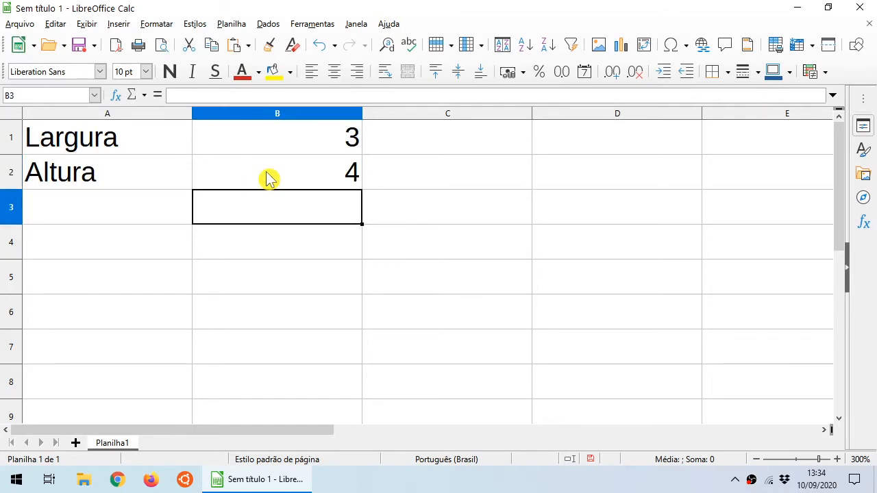
click(87, 26)
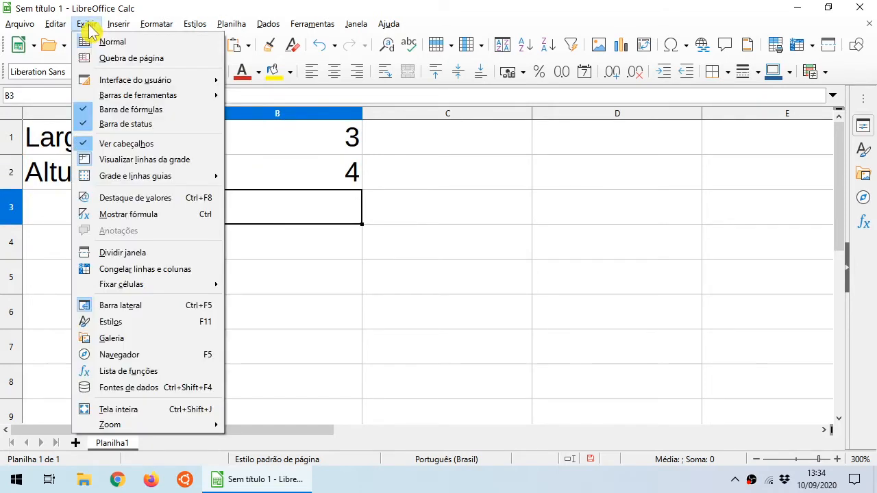
click(135, 197)
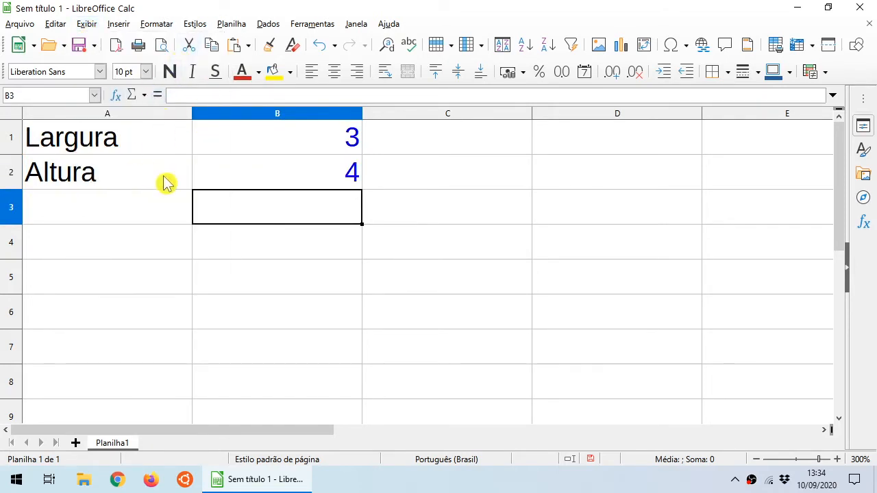
Add the label Área in A4 and calculate the area beside it in B4 with the formula =3*4.
click(141, 250)
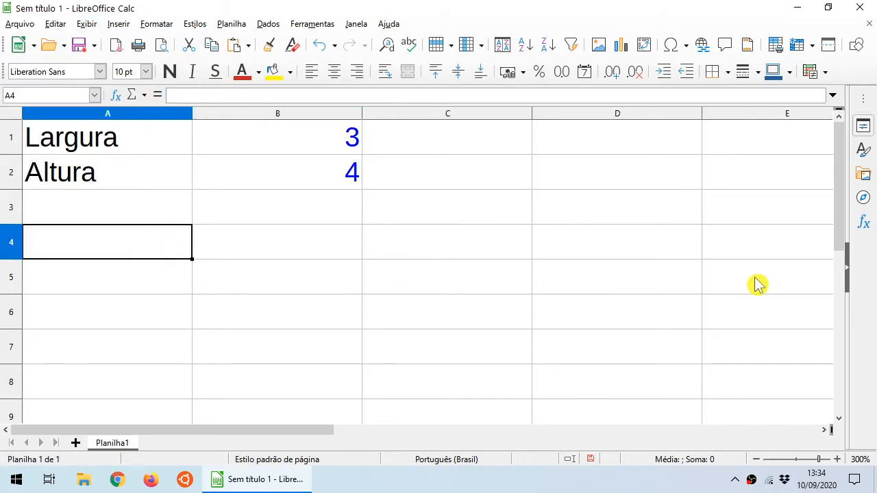
text(Área)
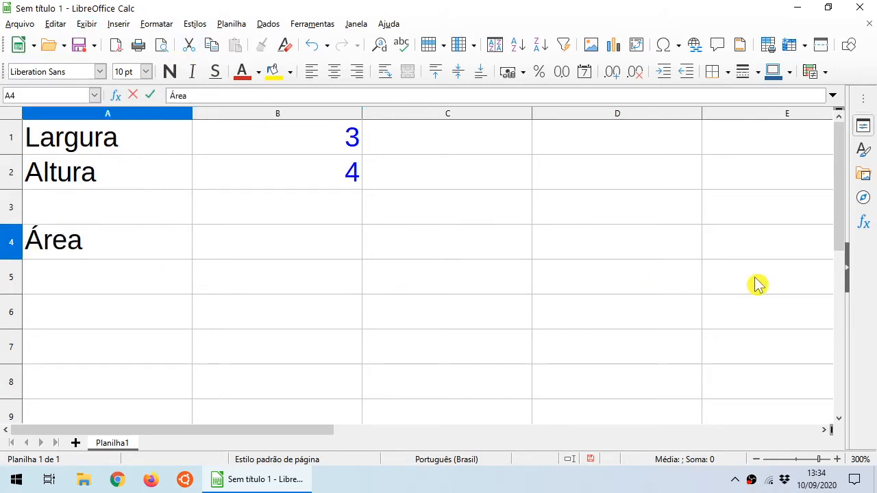
key(Tab)
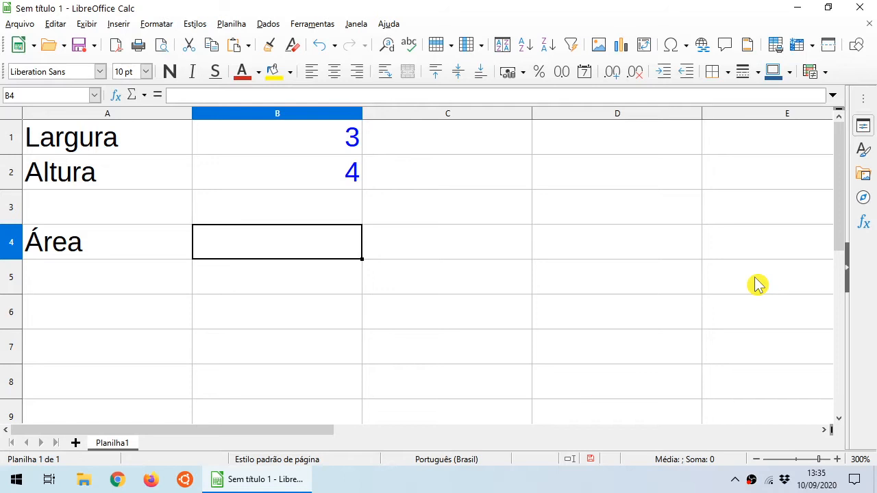
text(=3)
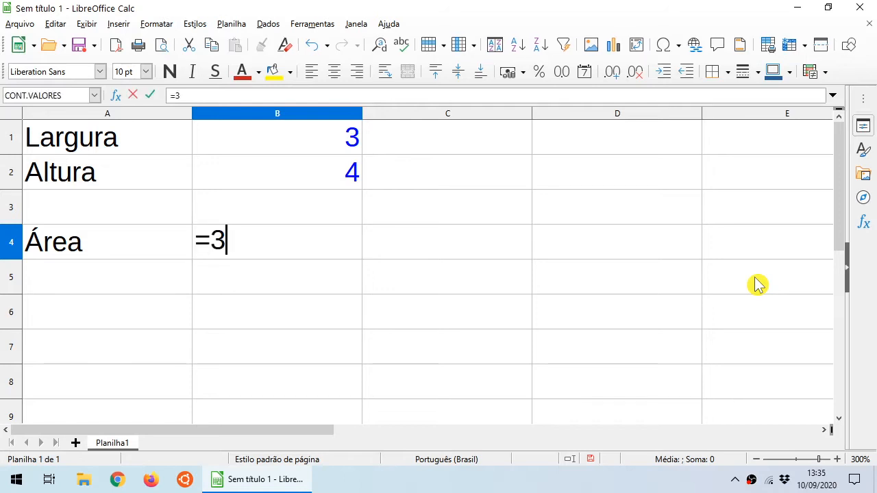
text(*4)
key(Return)
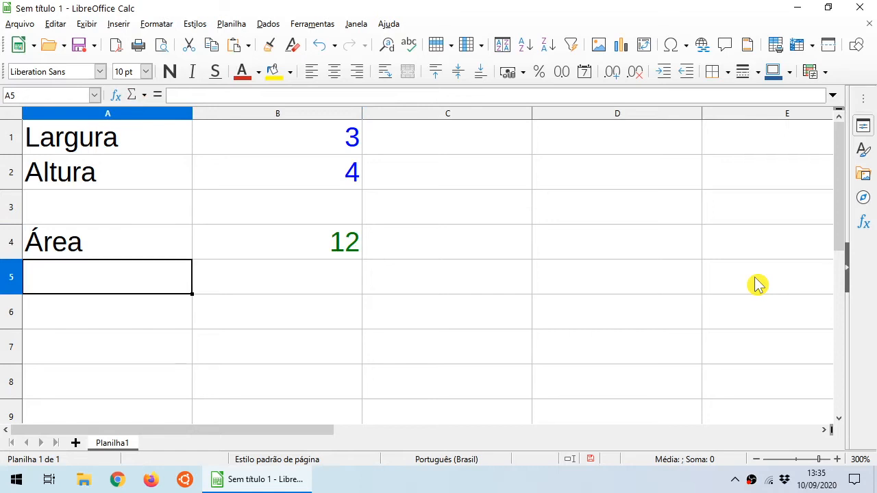
Set the Largura value in B1 to 5.
key(Up)
key(Up)
key(Up)
key(Up)
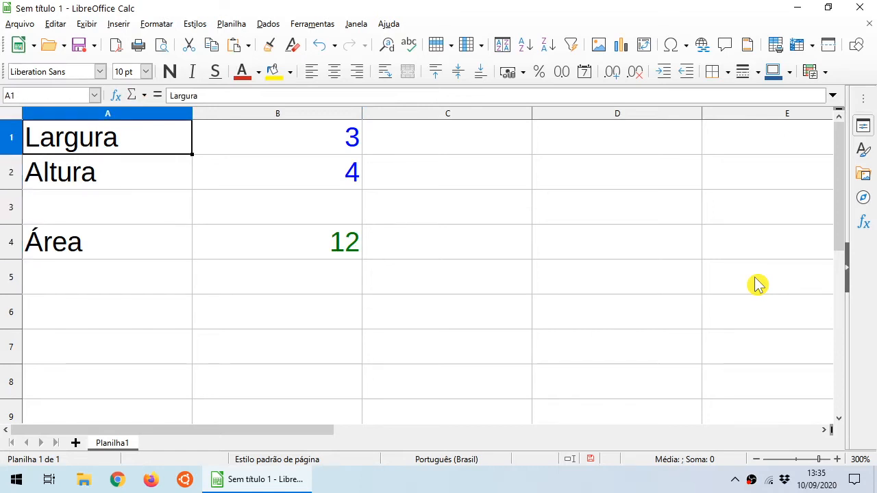
key(Right)
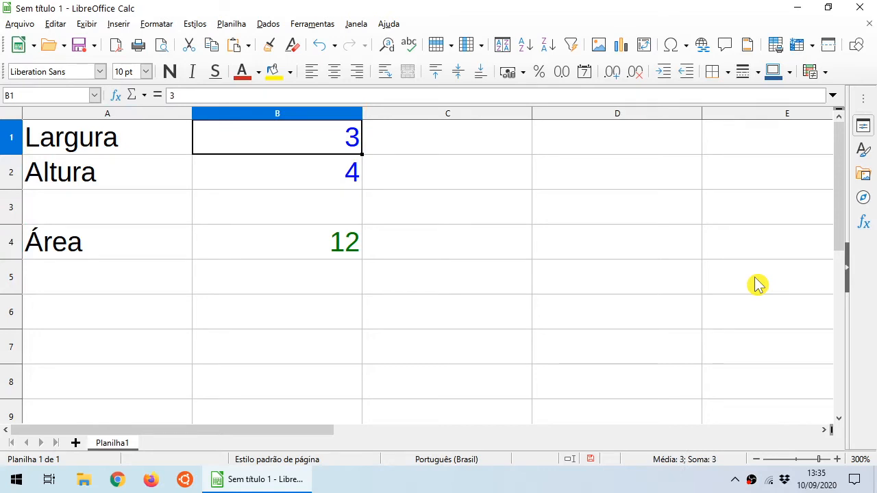
click(306, 141)
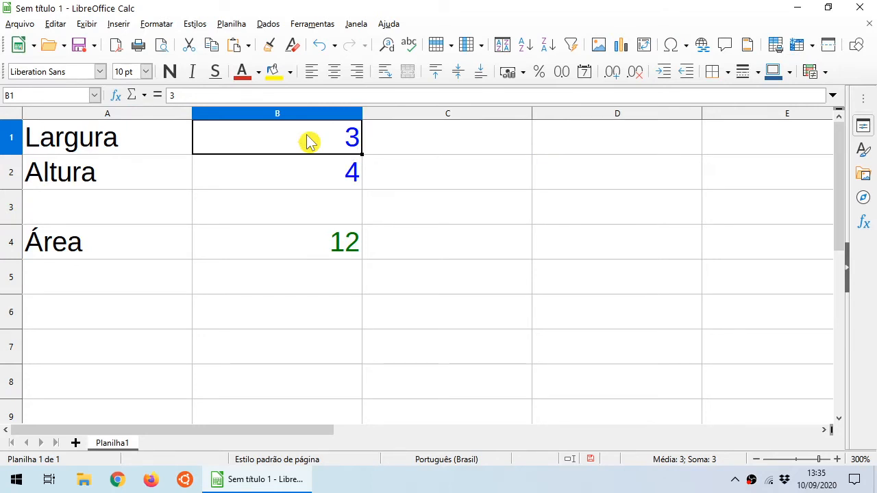
text(5)
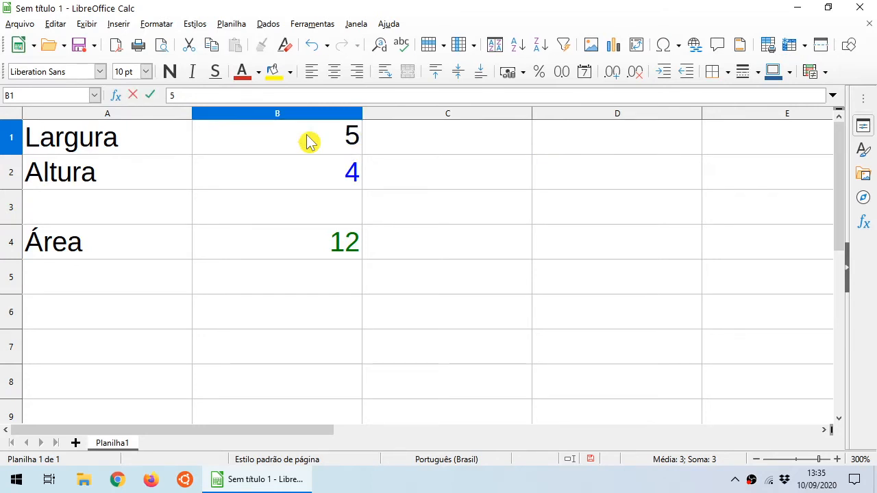
key(Return)
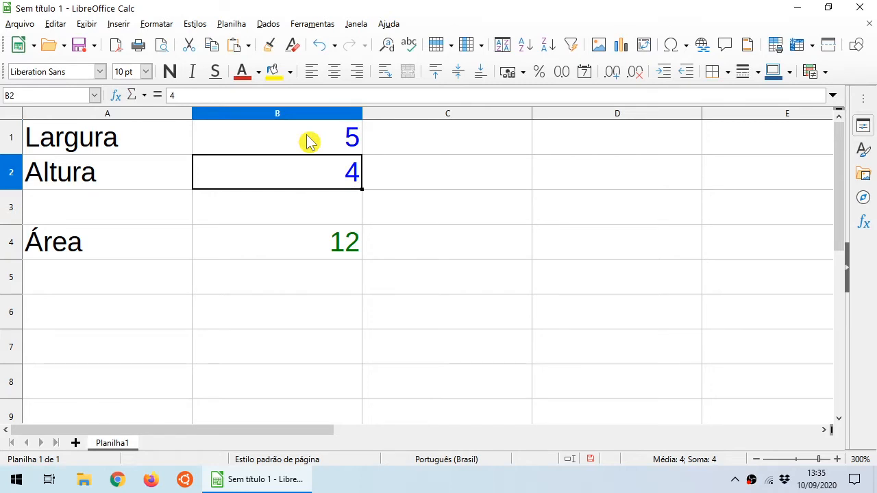
Replace the fixed-number area formula in B4 with =B1*B2, so it references the Largura and Altura cells.
click(340, 247)
double_click(340, 247)
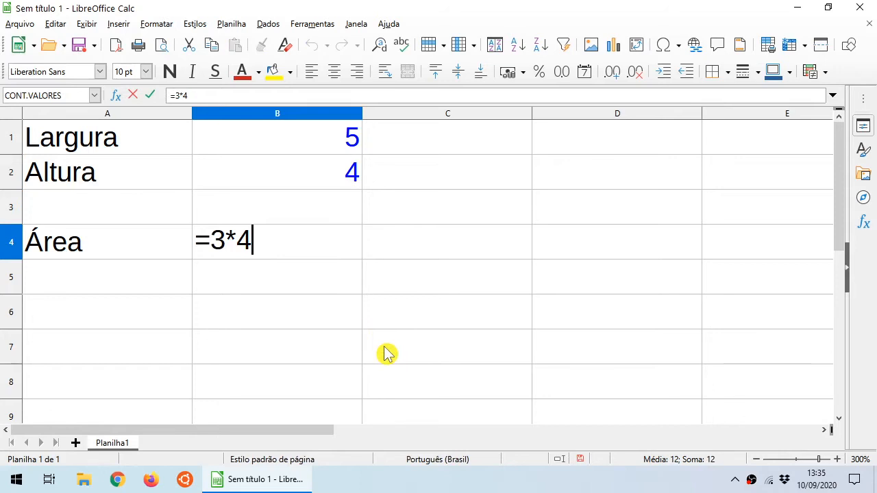
key(Return)
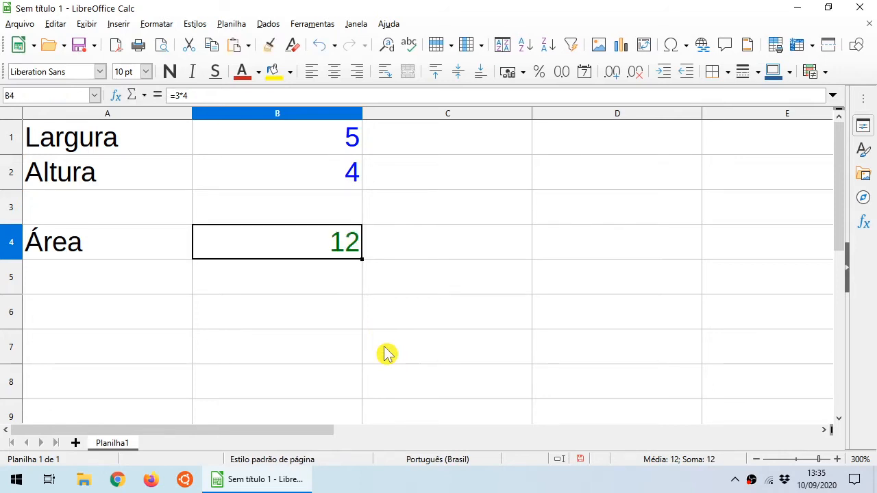
key(Delete)
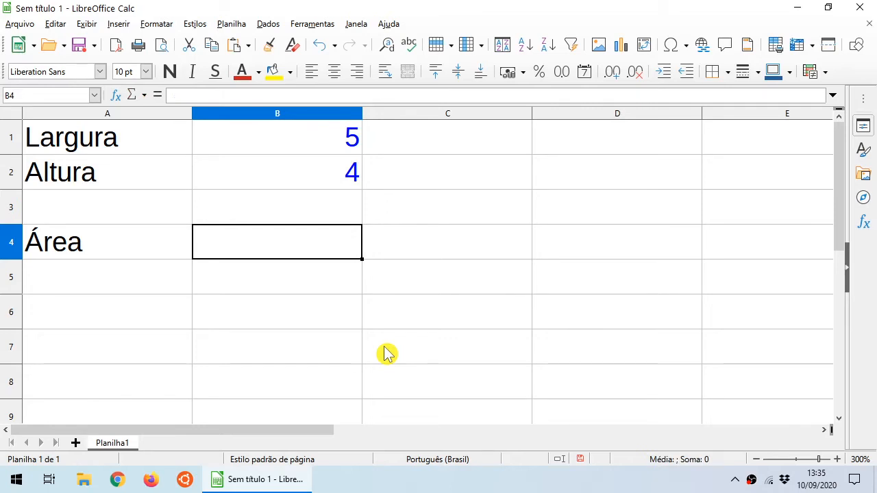
text(=)
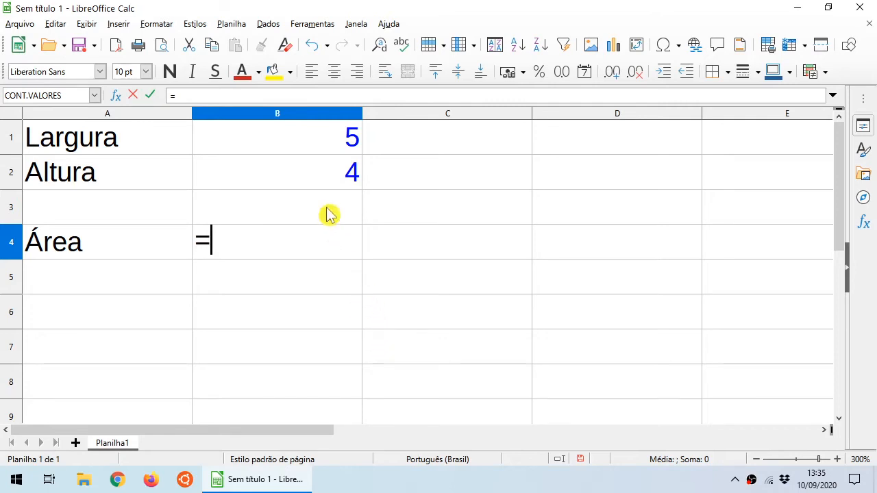
click(309, 142)
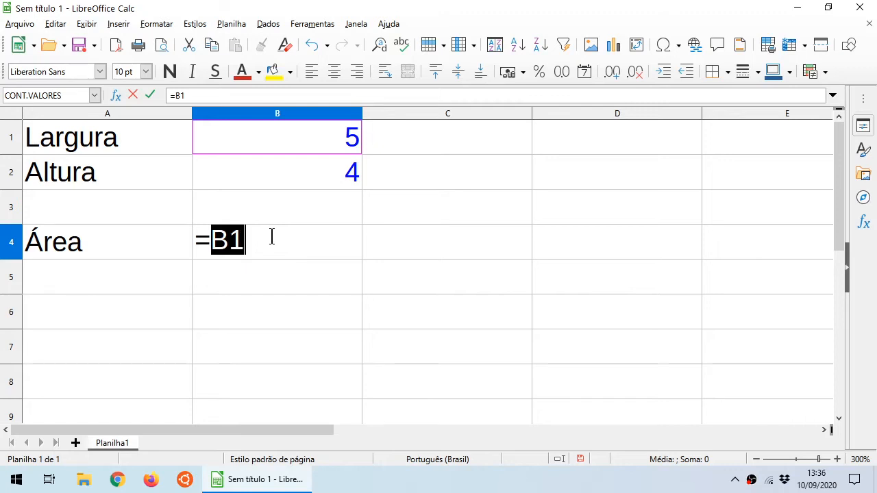
text(*)
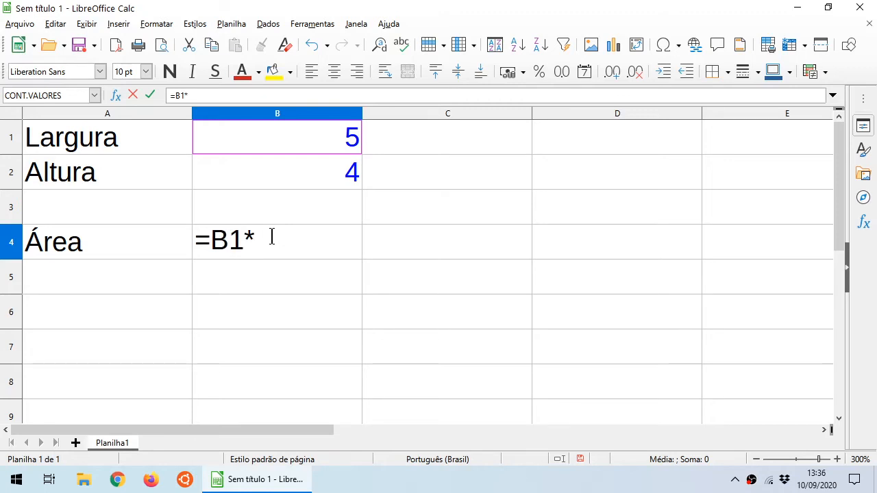
click(304, 181)
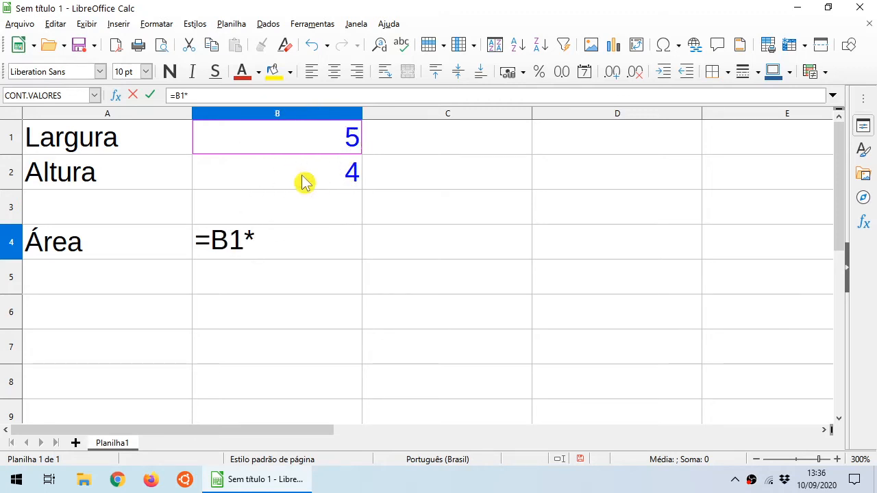
click(304, 181)
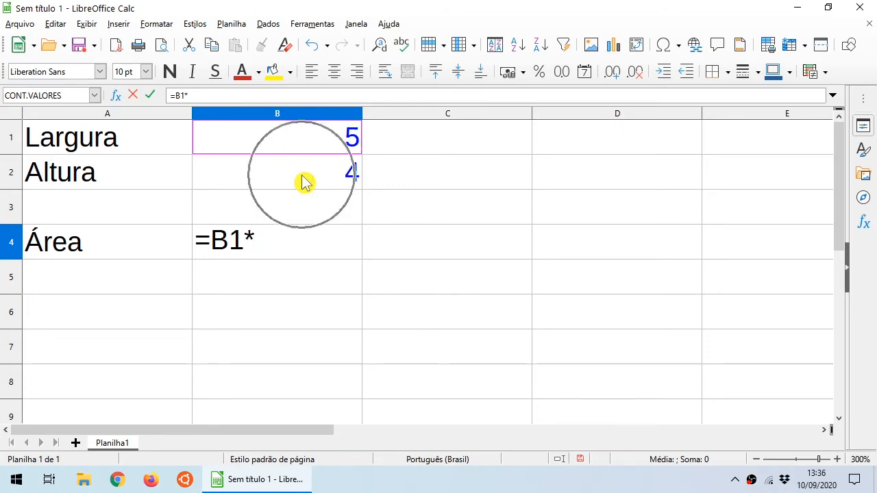
click(263, 242)
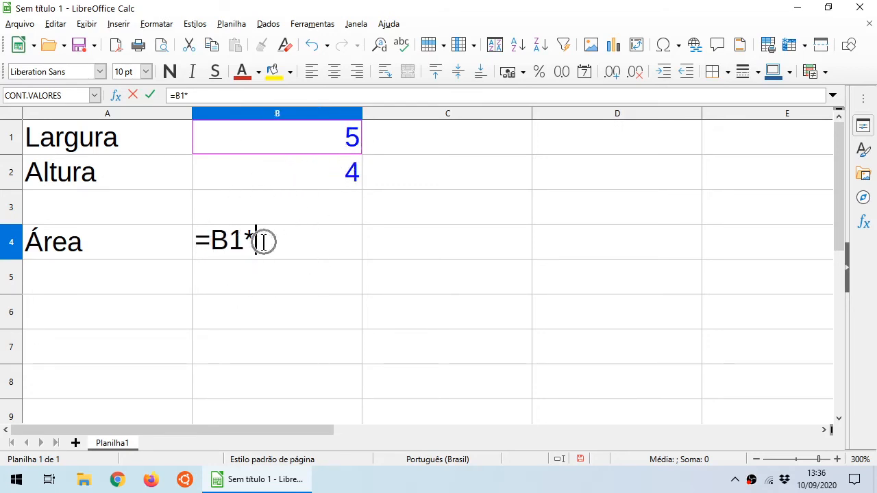
click(292, 175)
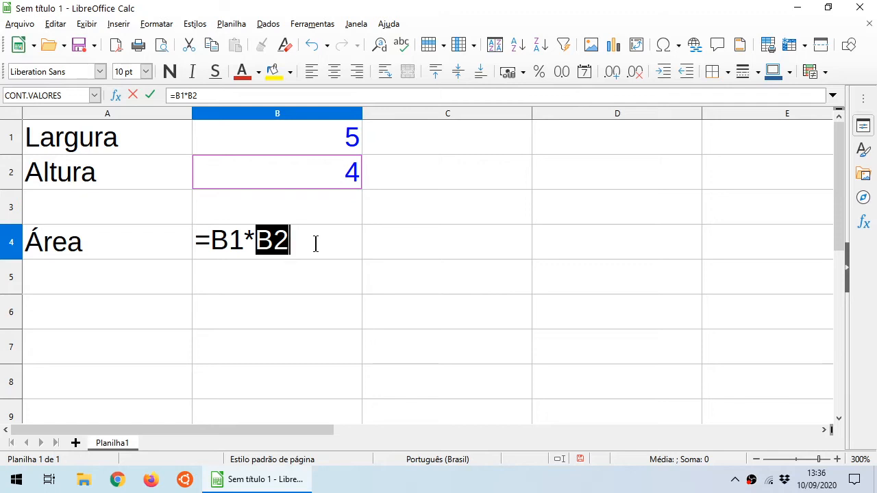
key(Return)
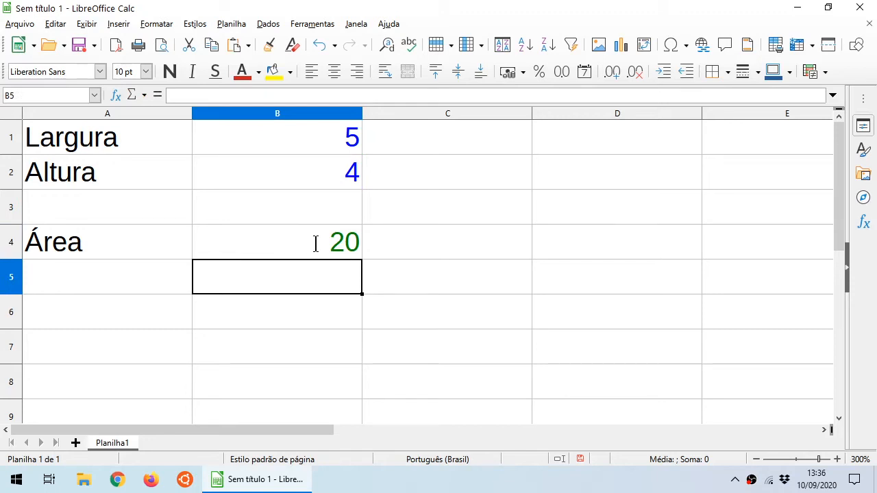
Examine which cells the area formula in B4 references, leaving the formula as it is.
click(315, 244)
key(ctrl)
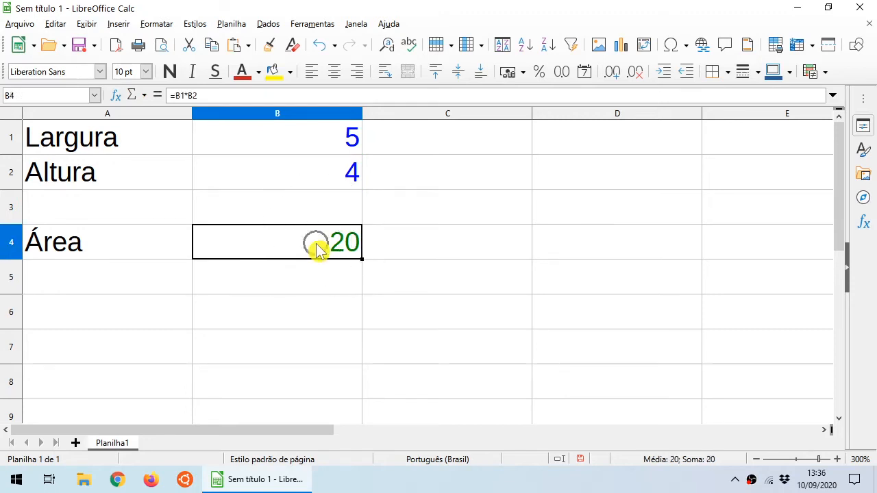
key(ctrl)
double_click(299, 251)
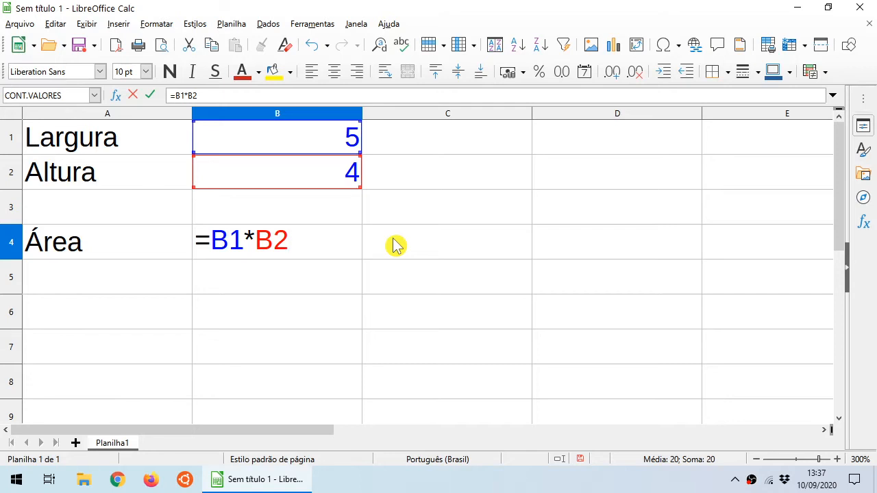
key(Return)
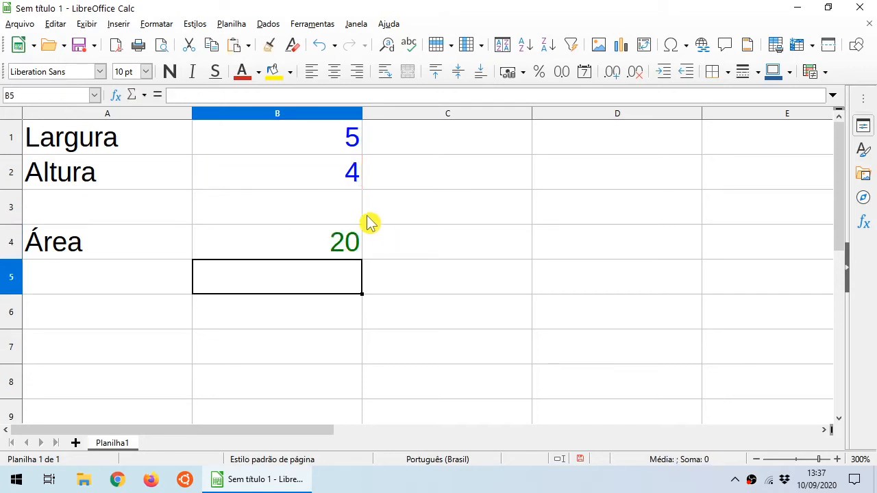
Set the Largura value in B1 to 3 to test the area formula.
click(308, 145)
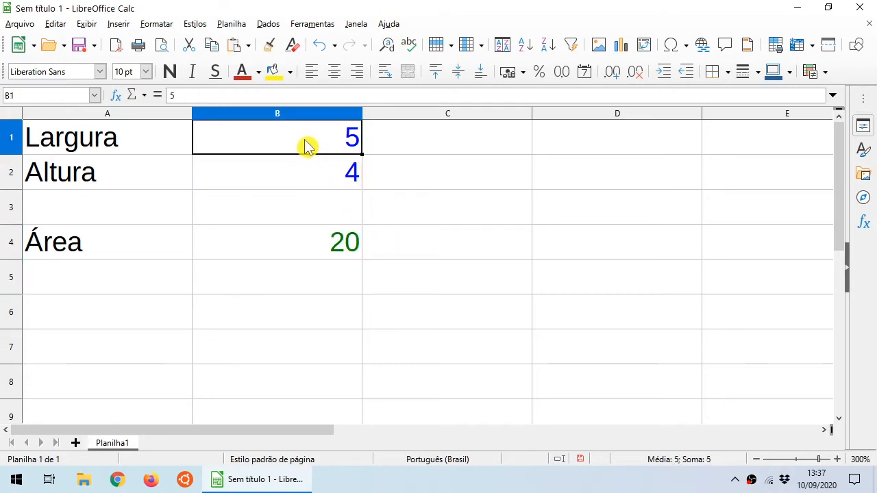
click(308, 145)
text(3)
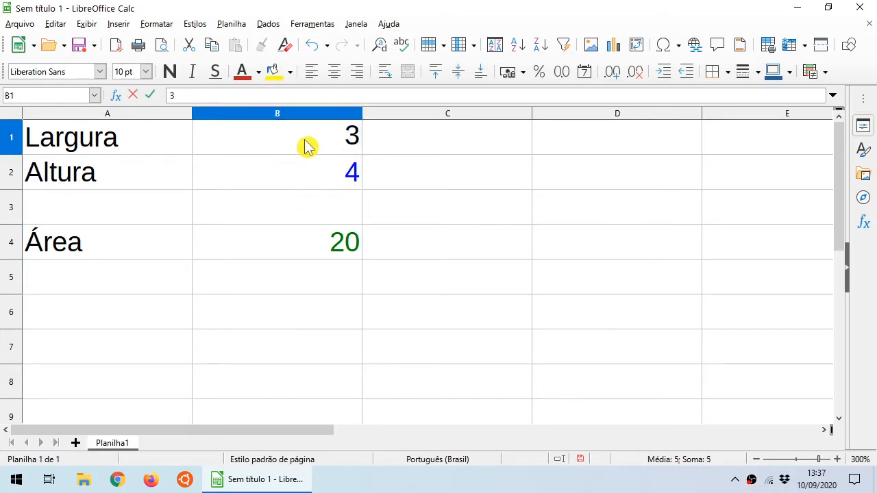
click(303, 140)
key(Return)
click(309, 247)
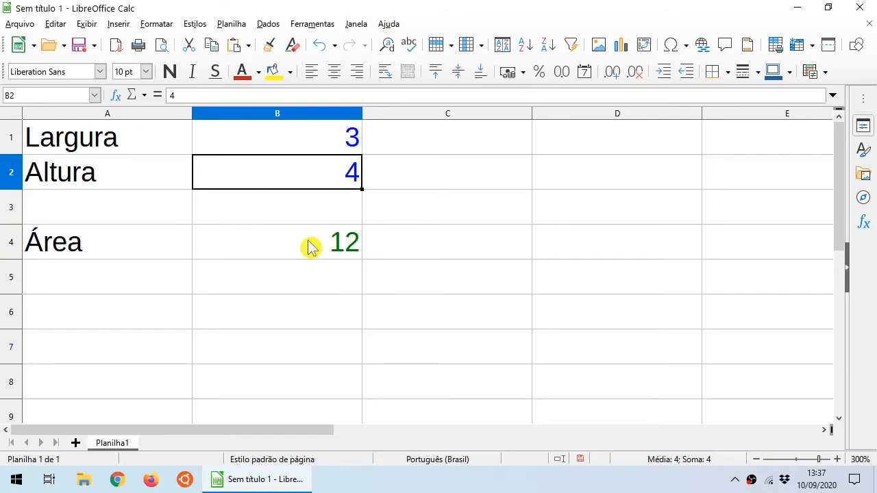
Set the Altura value in B2 to 5 and the Largura value in B1 to 4.
key(Up)
key(Down)
text(5)
key(Return)
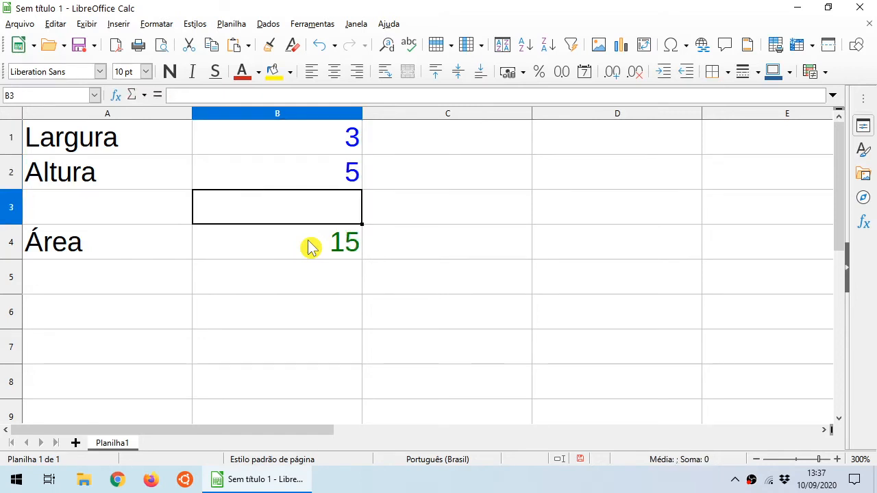
key(Up)
key(Up)
text(4)
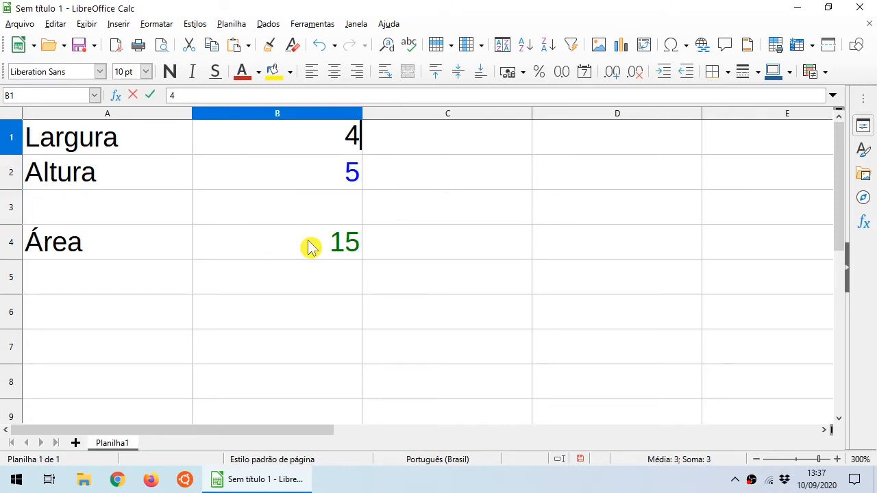
key(Return)
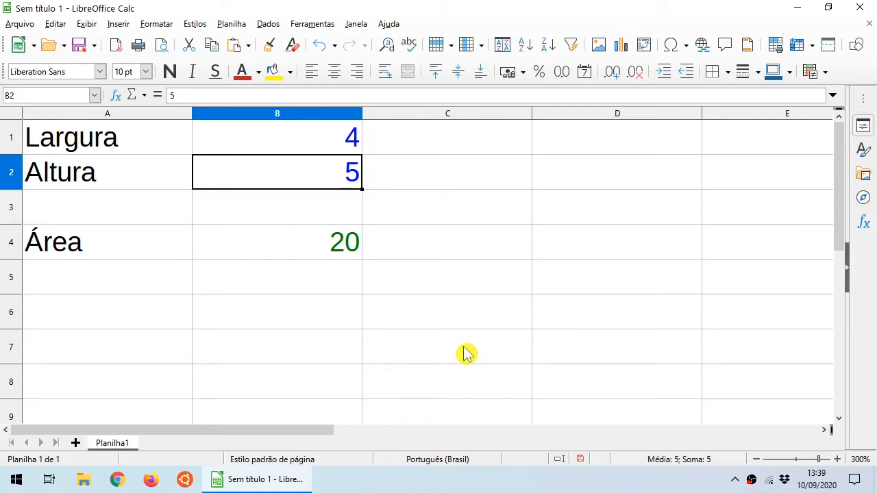
Enter the label "Largura" in cell A7.
click(145, 351)
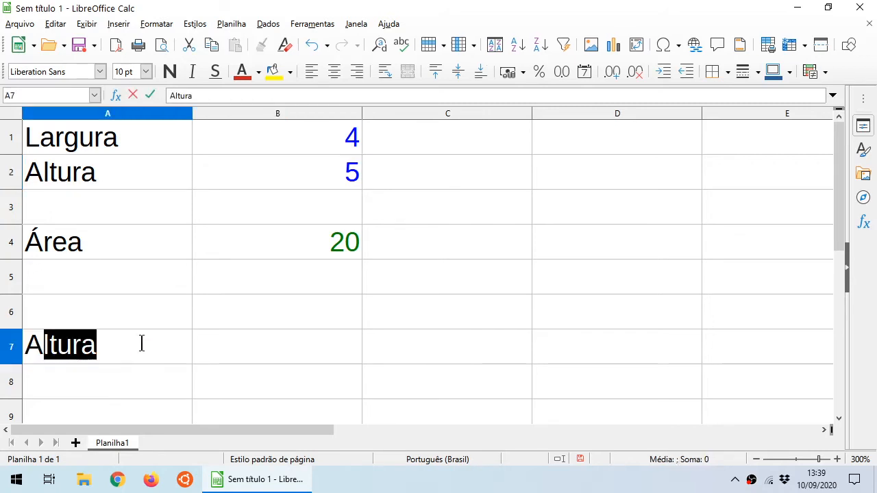
key(BackSpace)
key(BackSpace)
text(Largura)
key(Return)
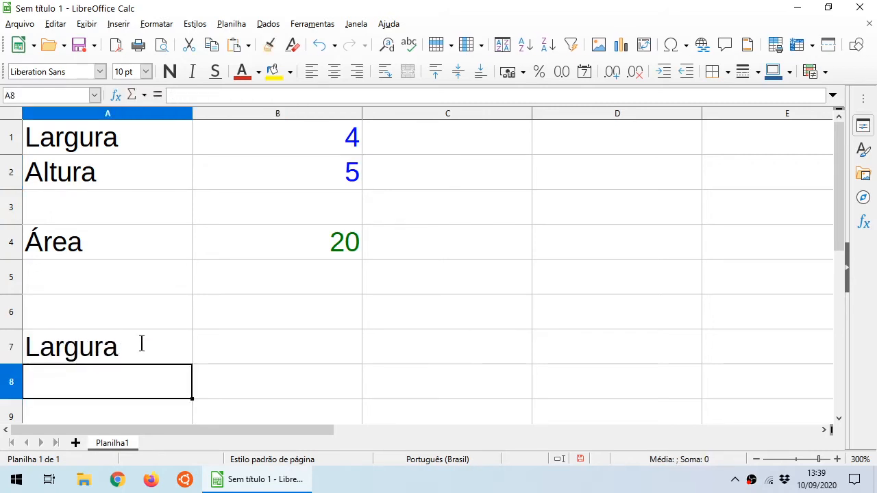
Enter the formula =B1 in B7, so the cell beside the new Largura label references the original width.
key(Up)
key(Right)
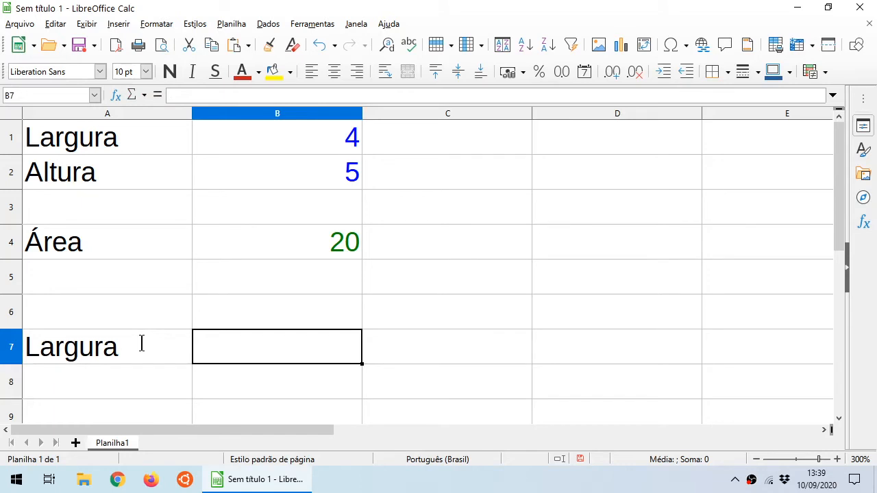
text(=)
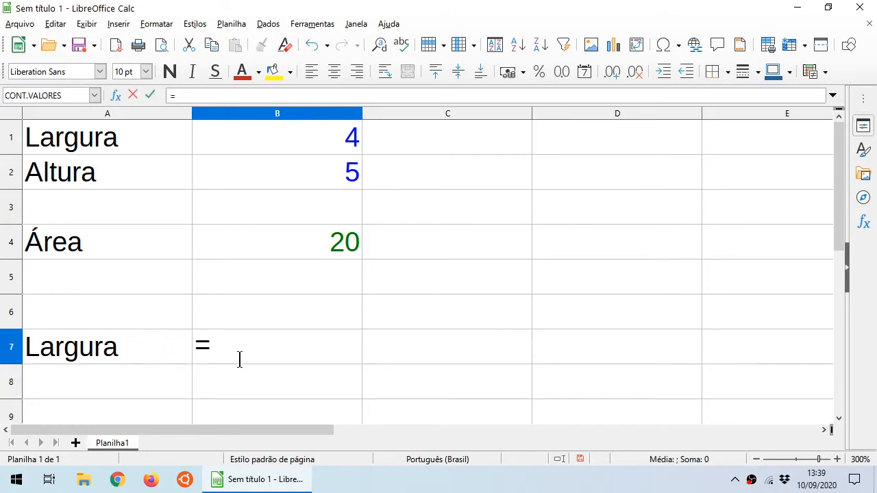
click(308, 147)
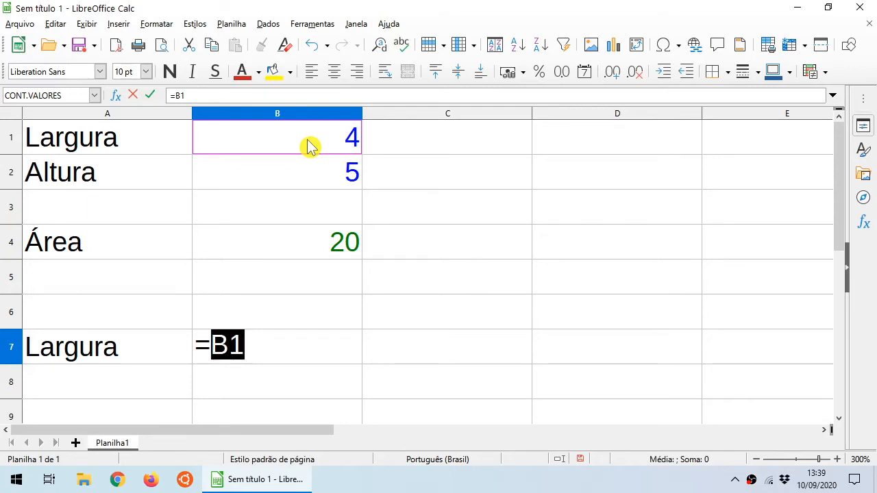
key(Return)
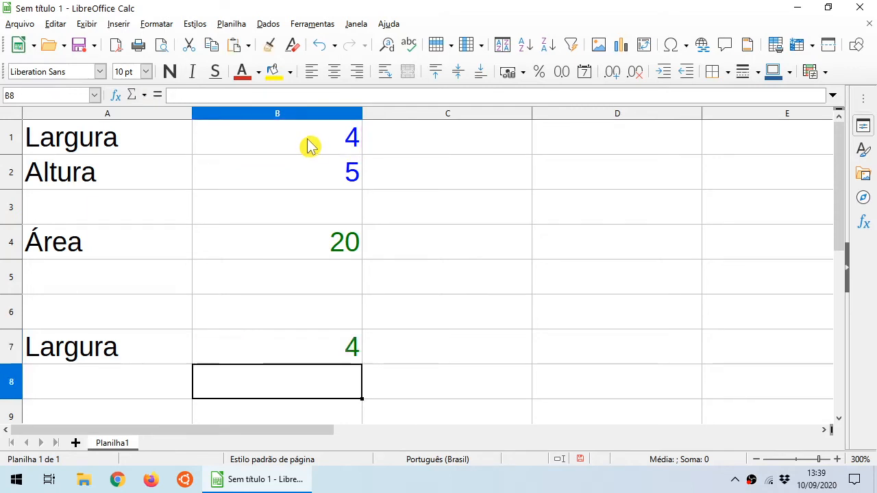
Set the Largura value in B1 to 8 to test the reference in B7.
click(336, 357)
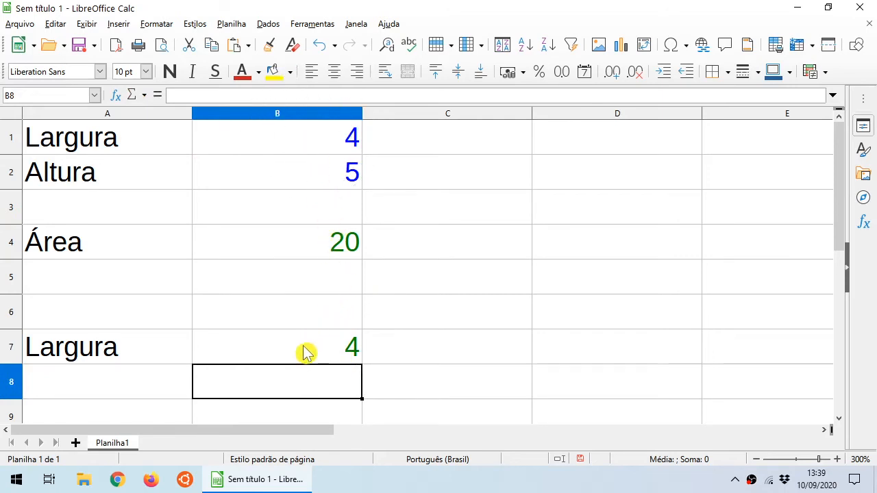
click(278, 144)
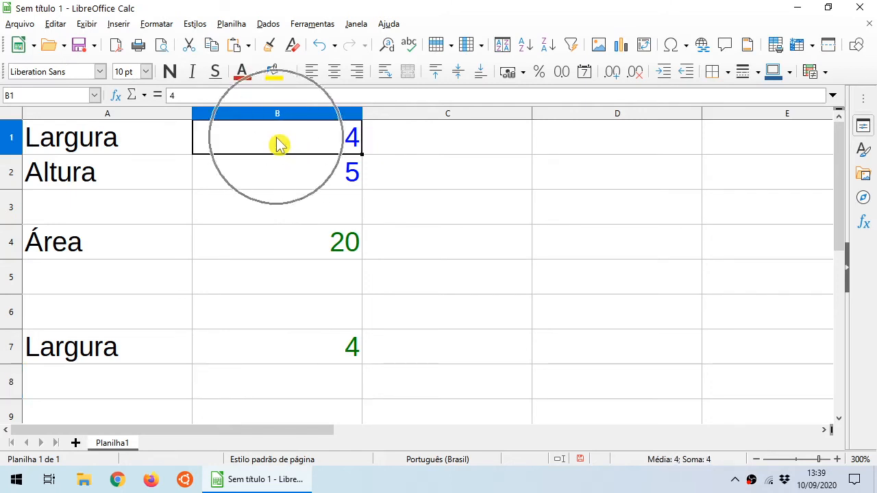
text(8)
key(Return)
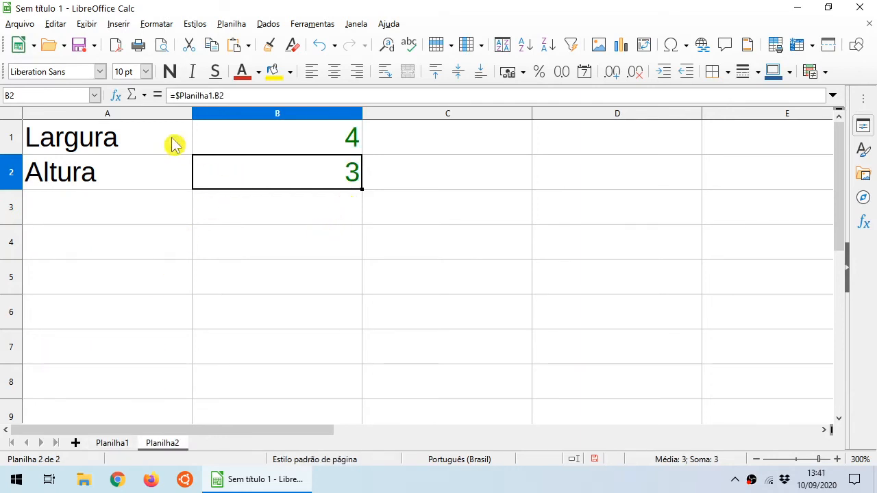
Clear the Largura and Altura cells A1:B2 on Planilha2 and enter the label "Diâmetro da Panela" in A1.
drag(165, 140, 265, 178)
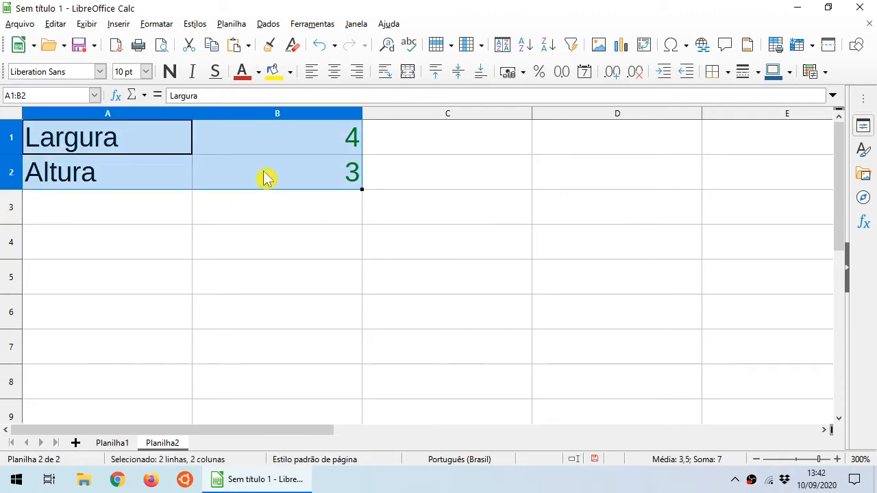
key(Delete)
key(Up)
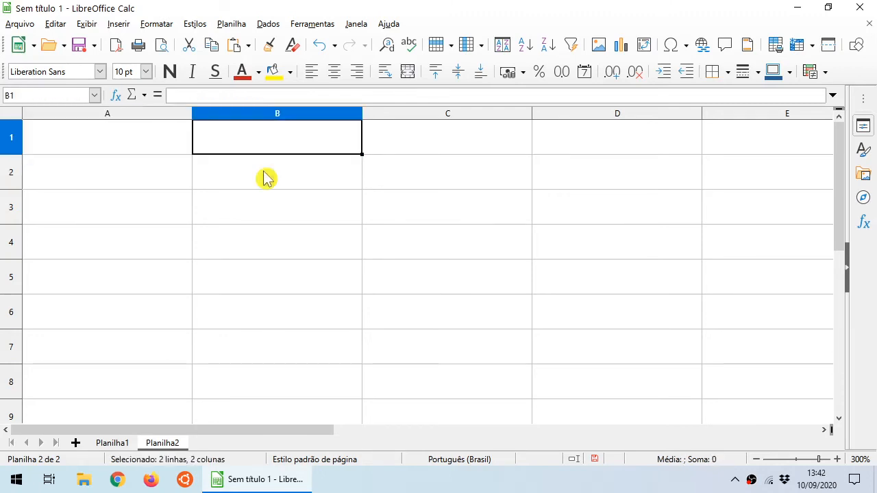
key(Left)
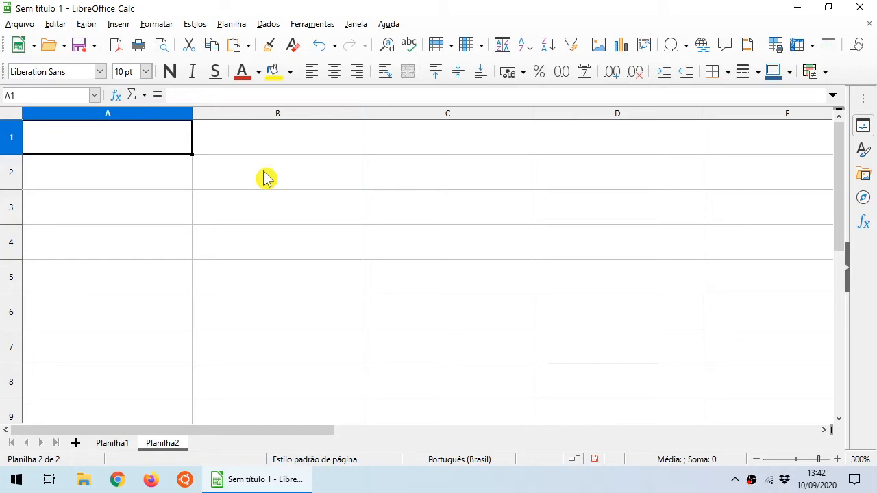
text(Di)
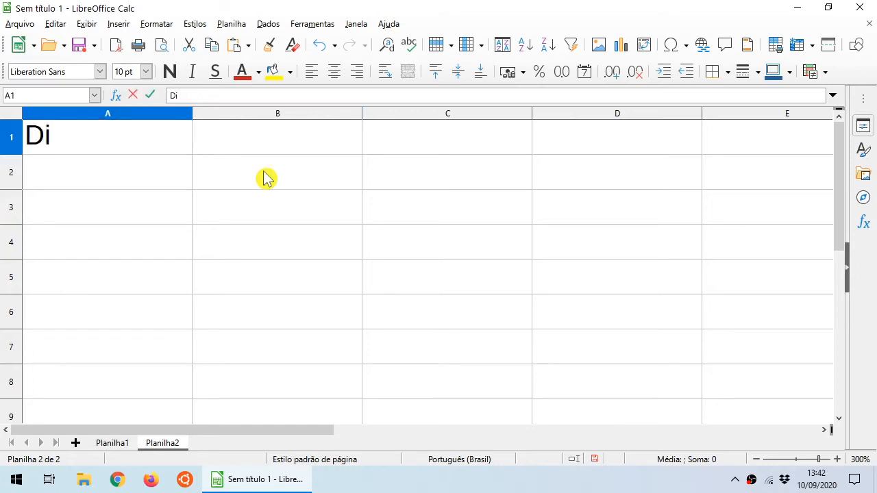
text(âmetro da Panela)
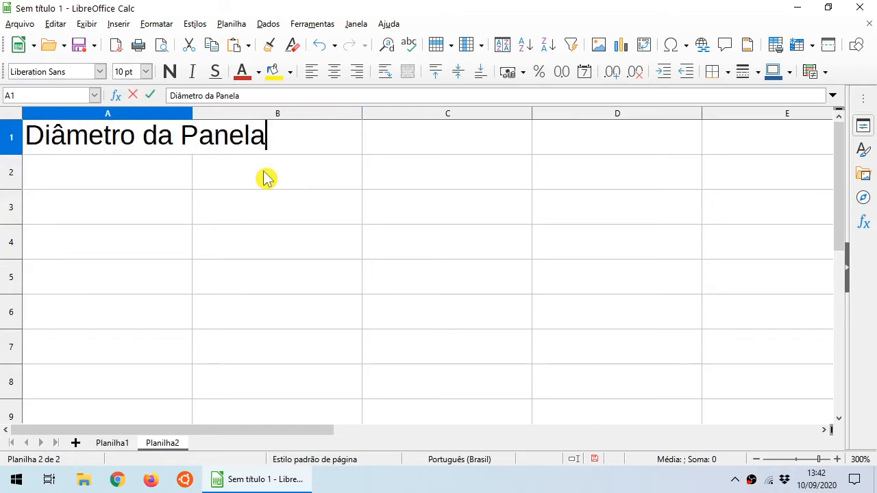
key(Return)
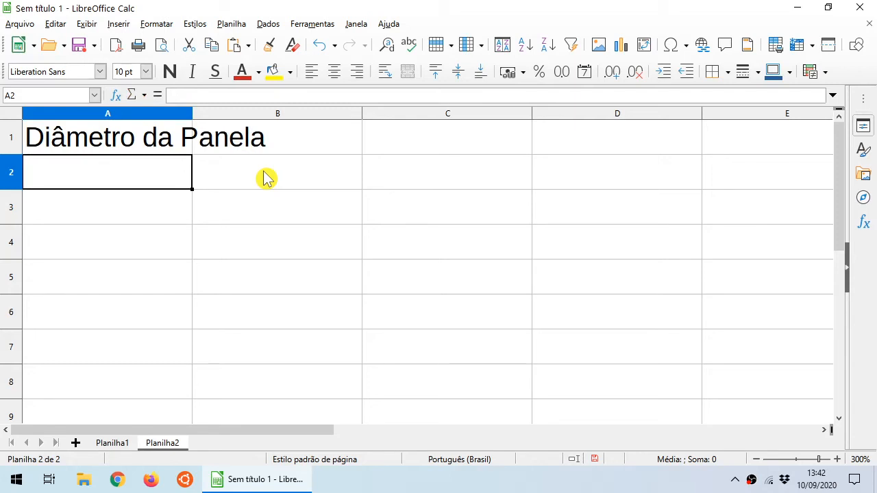
Enter the label "Raio da Panela" in A2 and "Altura da Panela" in A3.
text(Raio da P)
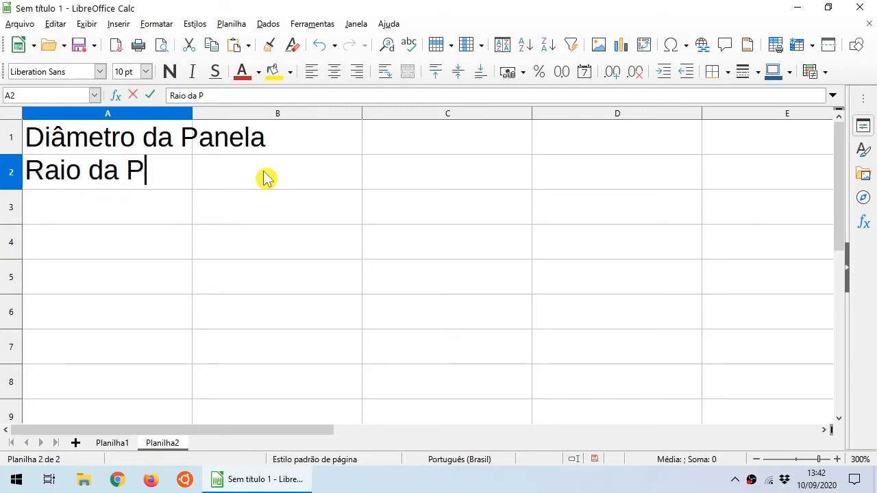
text(anela)
key(Return)
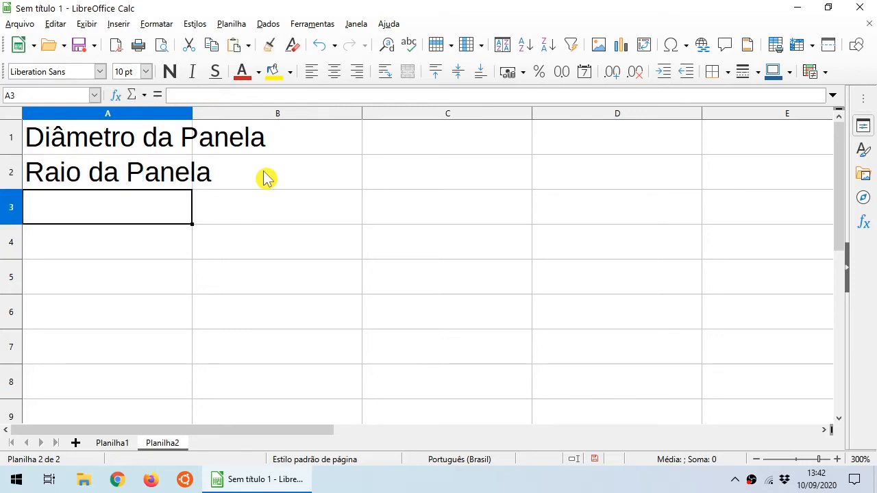
text(Altura da )
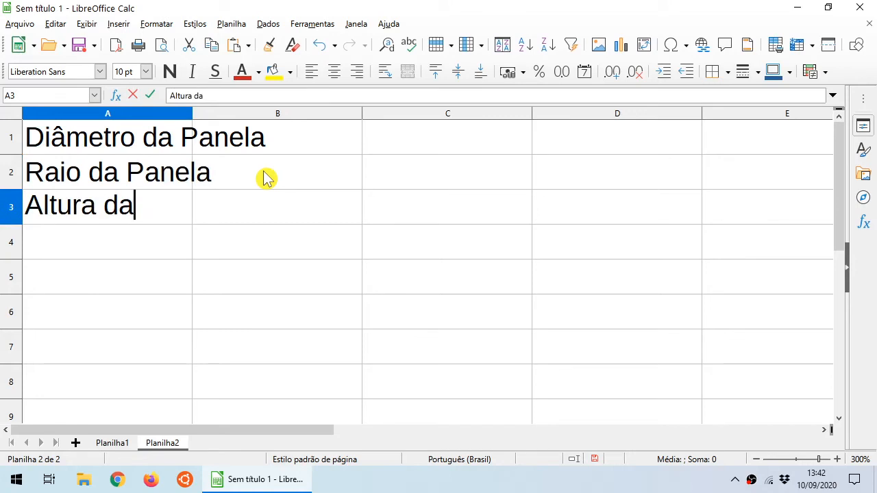
text(Panela)
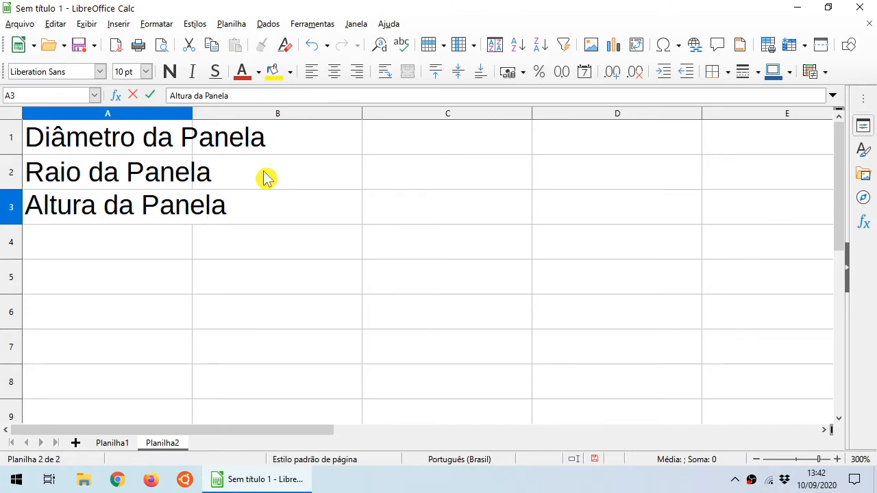
key(Return)
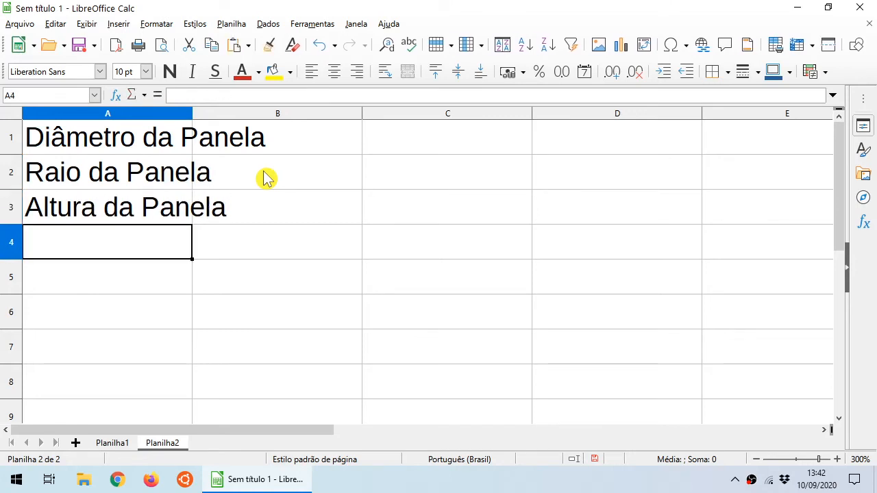
Enter 36 in B1 as the value for Diâmetro da Panela.
key(Up)
key(Up)
key(Up)
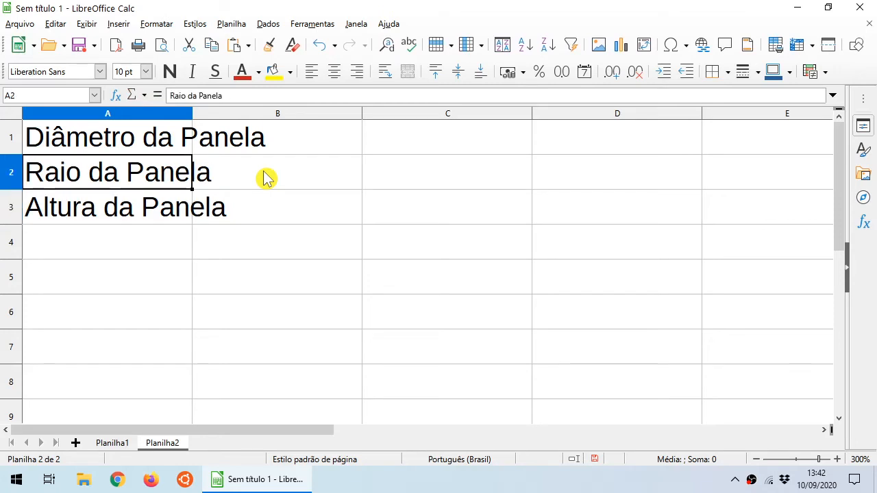
key(Right)
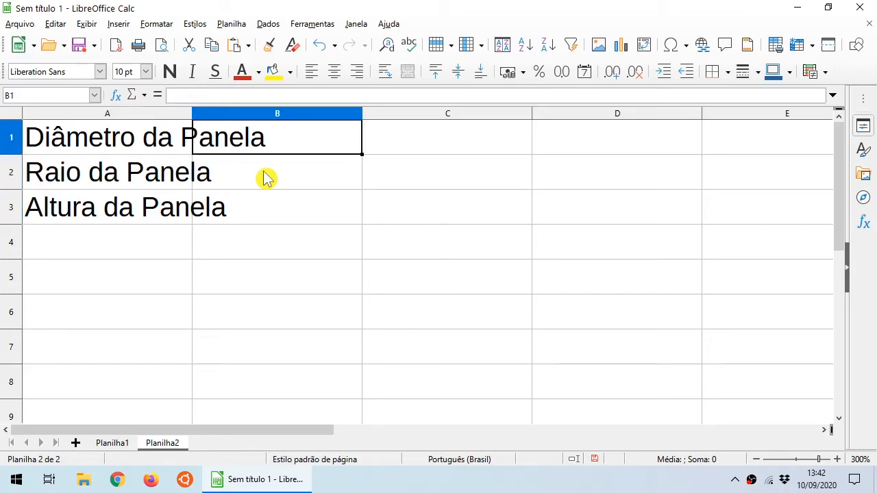
text(36)
key(Return)
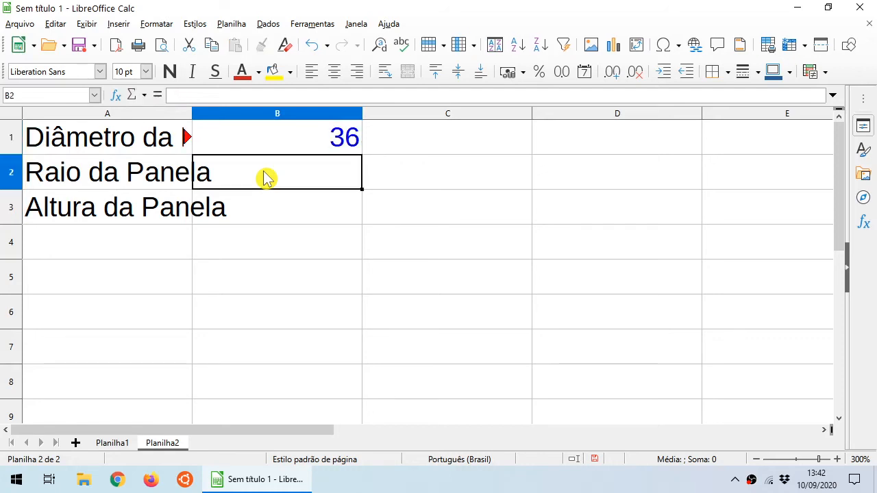
Enter 32 in B3 for Altura da Panela and widen column A to fit its labels.
key(Down)
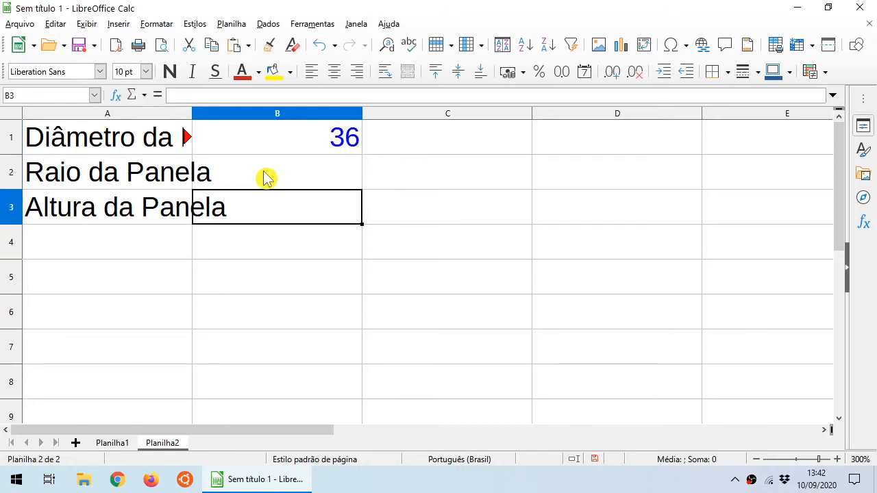
text(32)
key(Return)
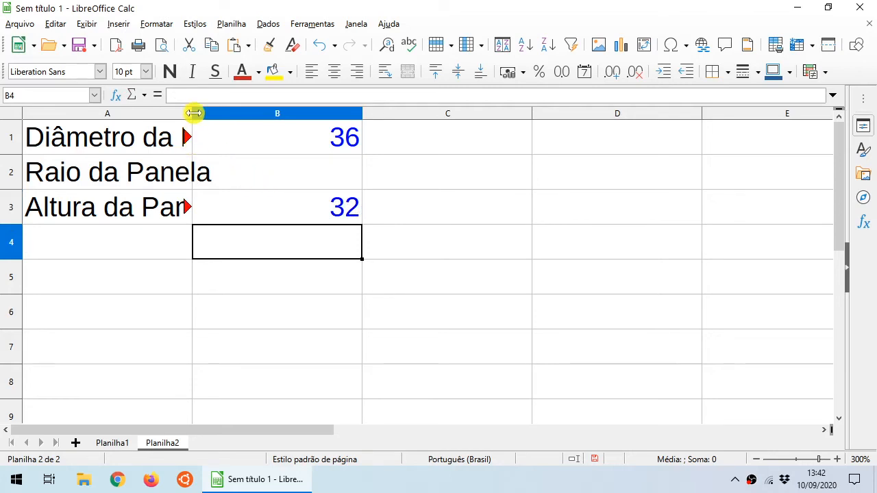
double_click(191, 113)
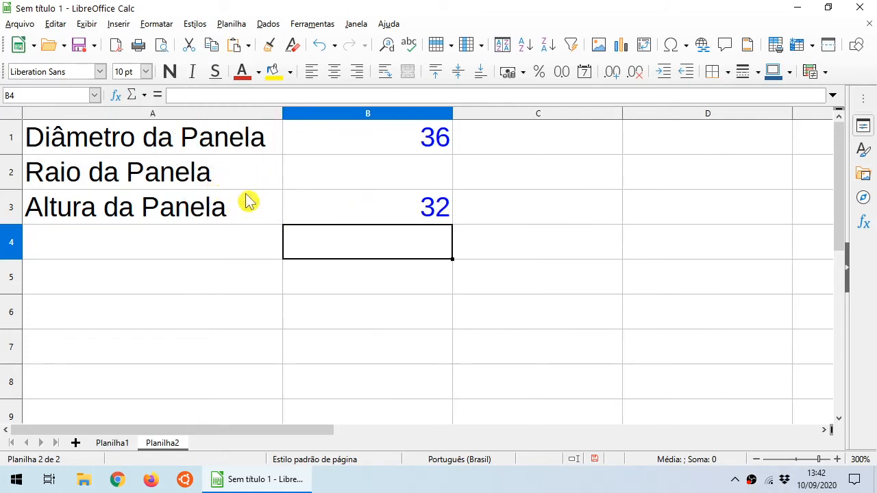
Enter the label "Área da Base" in cell A5, leaving row 4 blank.
click(202, 281)
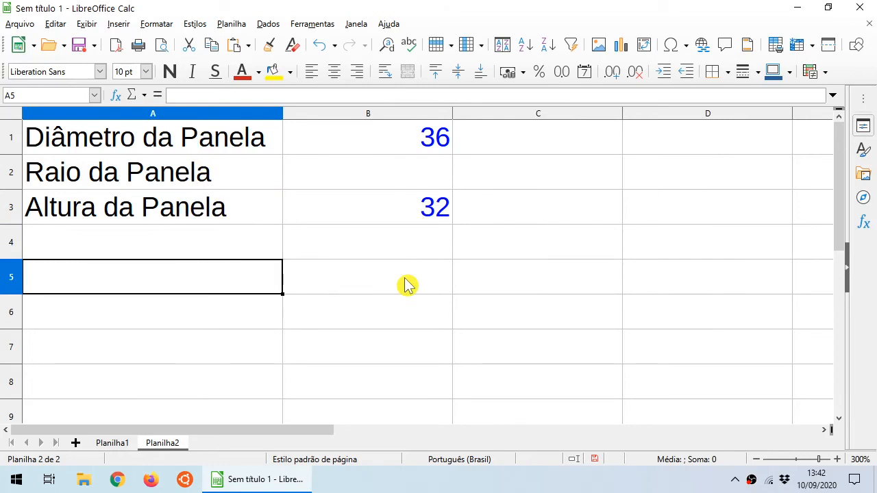
text(Área )
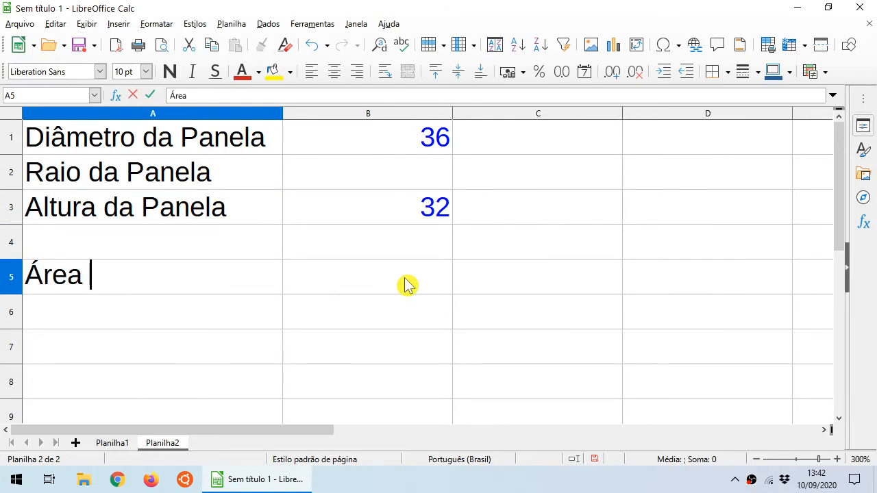
text(da Base)
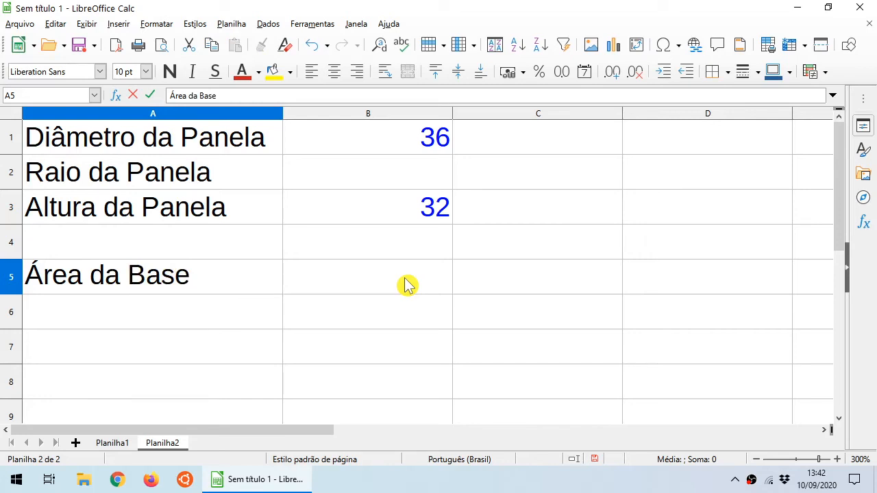
key(Tab)
key(Return)
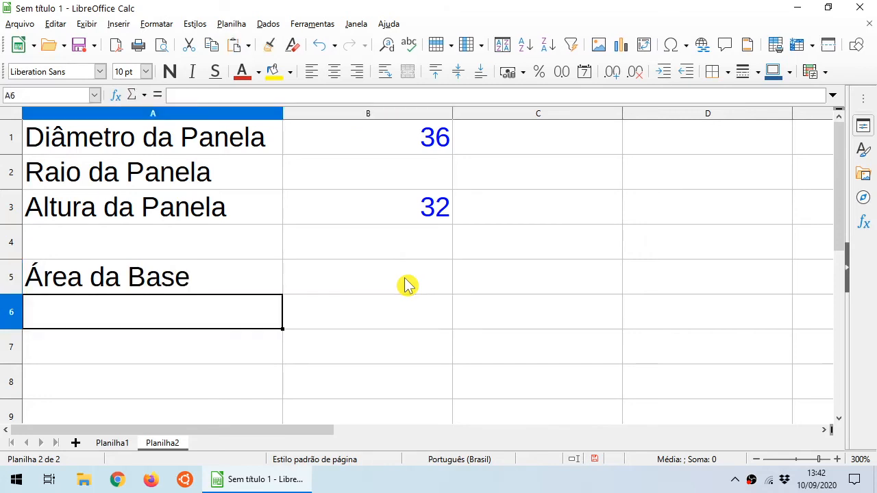
Enter the label "Volume da Panela" in cell A6.
text(Volume)
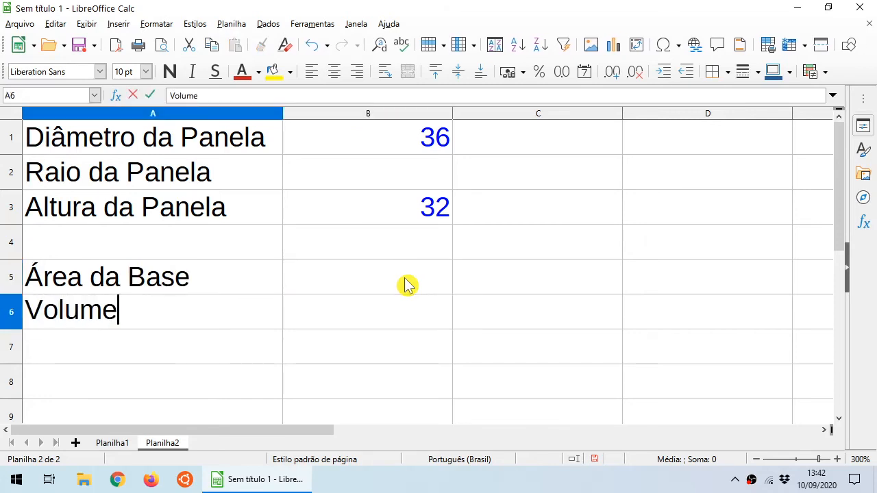
key(Return)
key(Up)
key(F2)
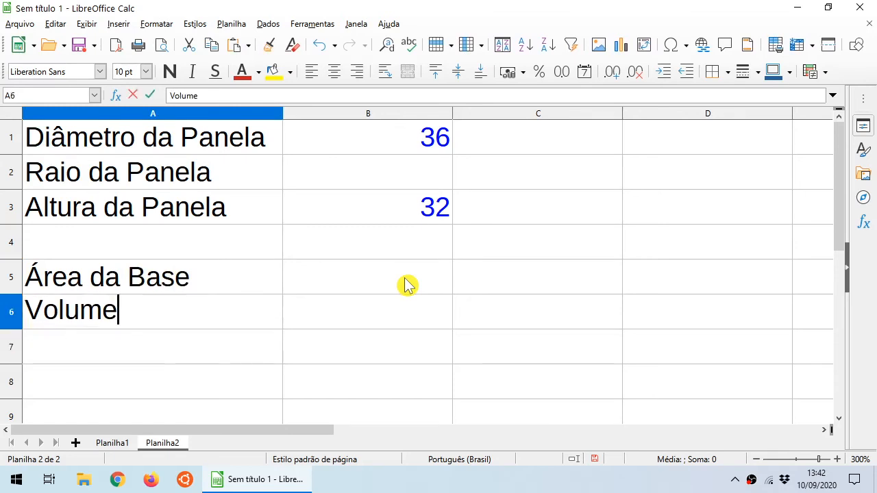
text(da Panela)
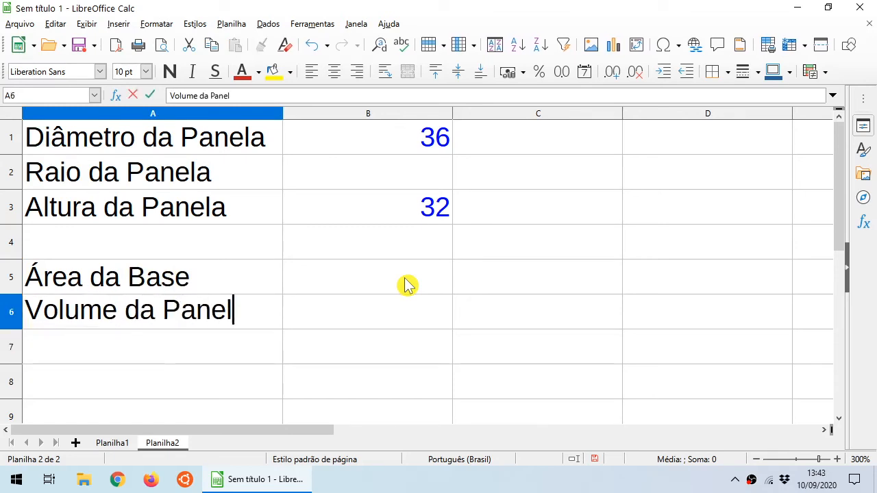
key(Return)
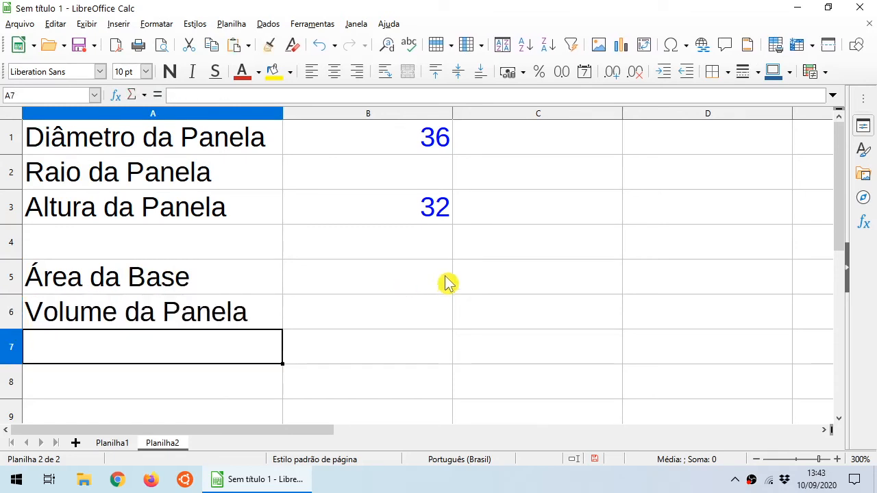
Calculate Raio da Panela in B2 by halving the diameter with the formula =B1/2.
click(174, 176)
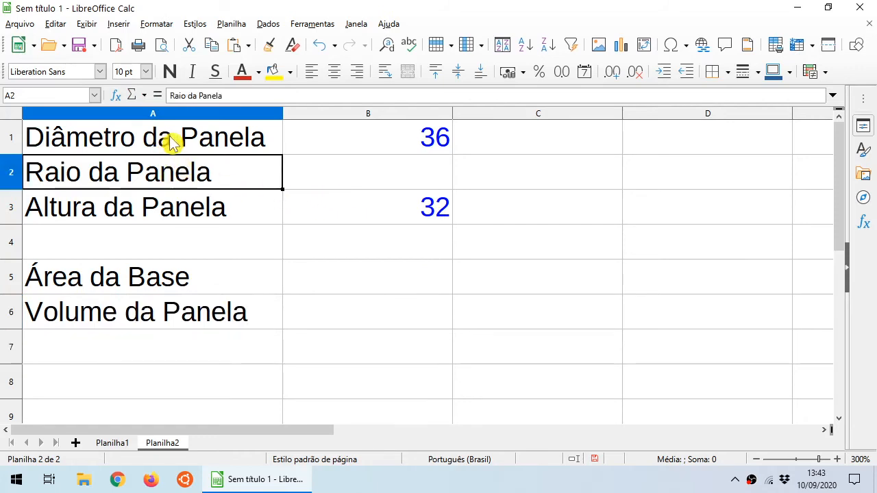
click(381, 180)
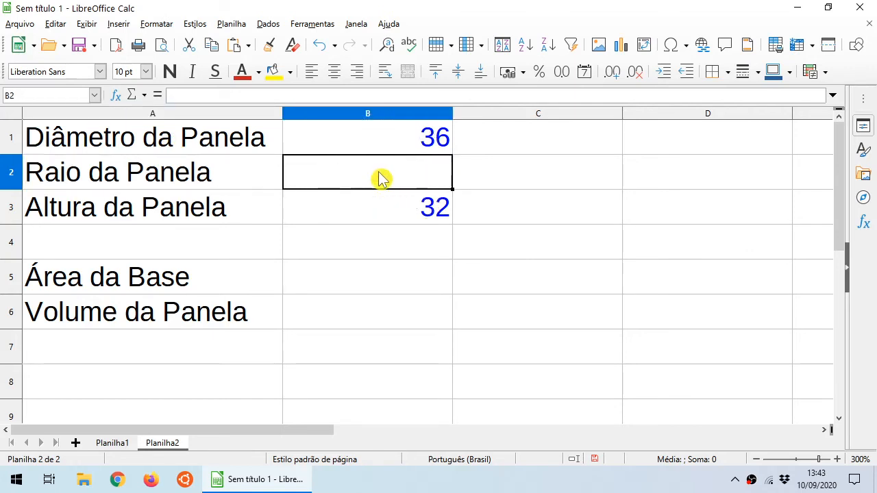
text(=)
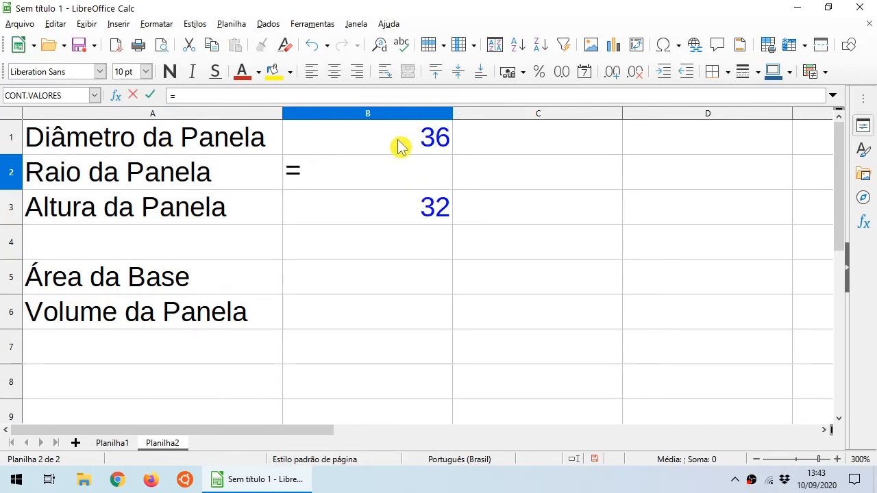
click(401, 147)
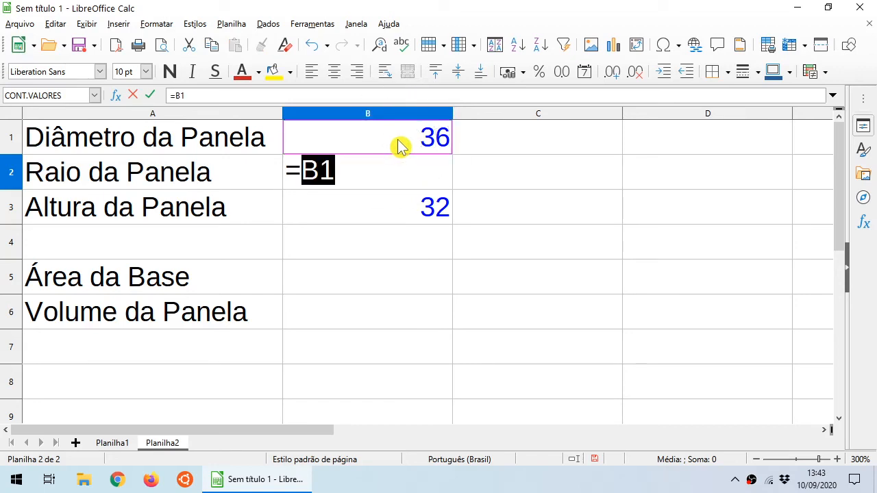
text(/)
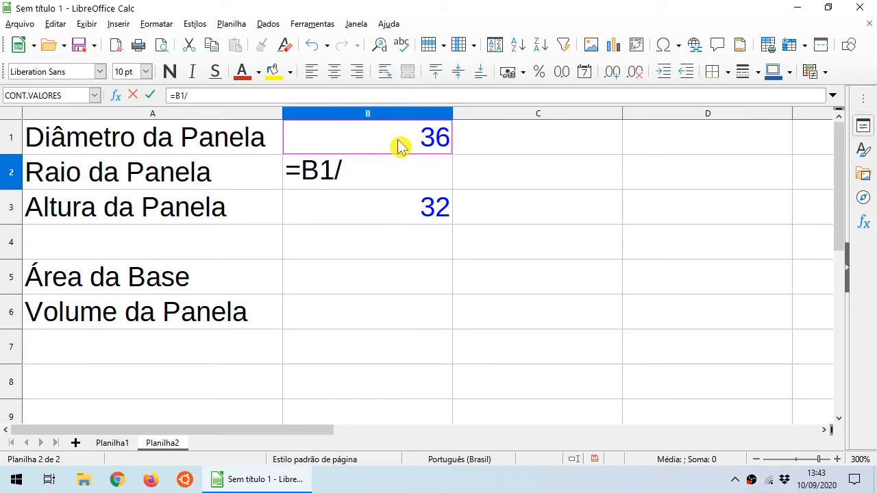
text(2)
click(354, 177)
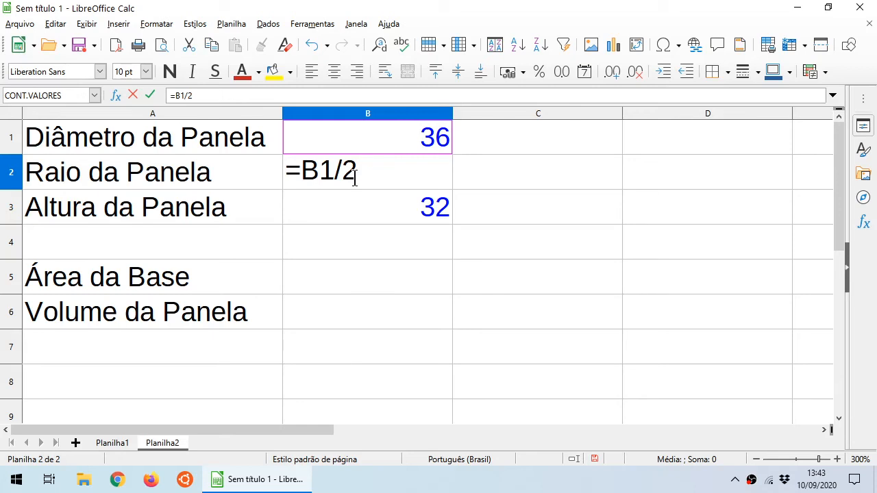
key(Return)
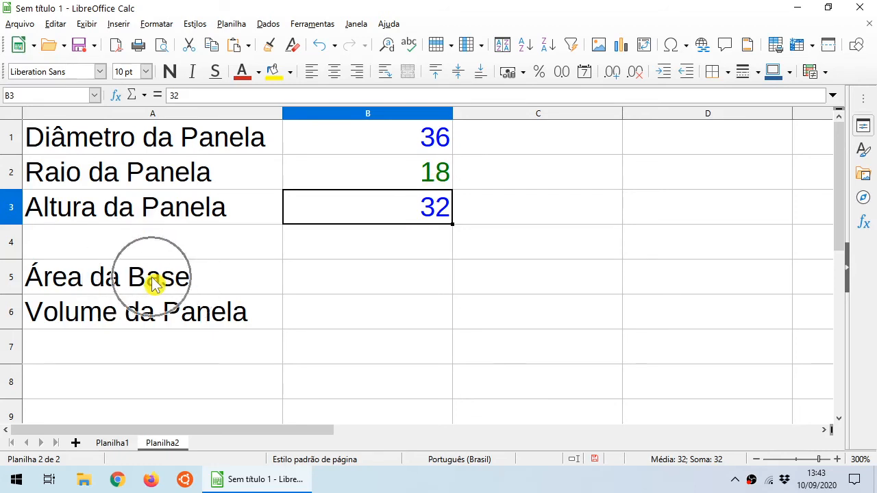
Calculate Área da Base in B5 from the radius with the formula =B2^2*3,14.
click(356, 281)
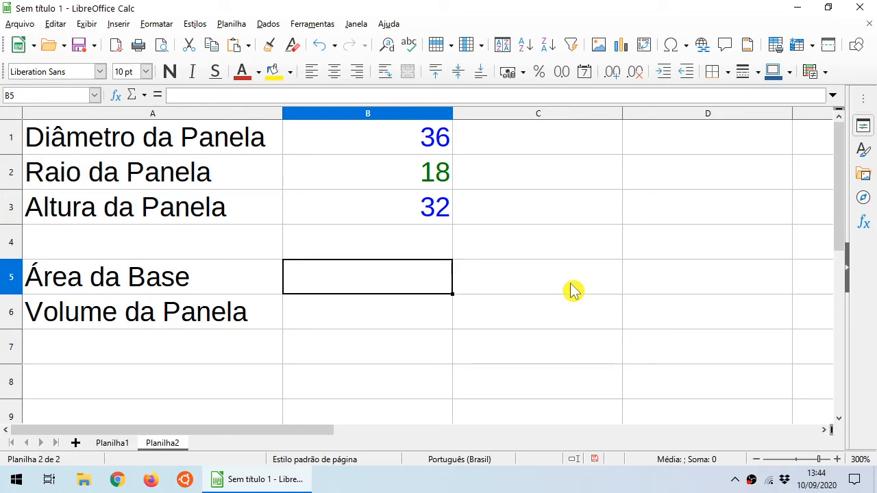
text(=)
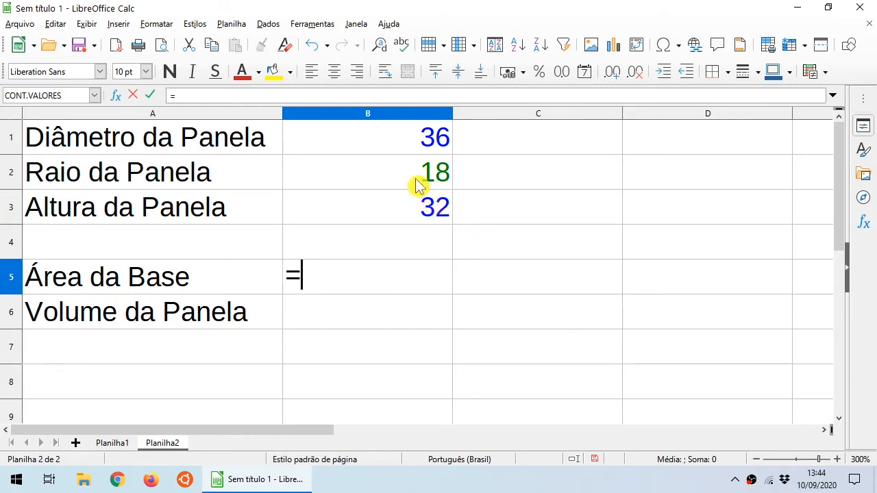
click(402, 174)
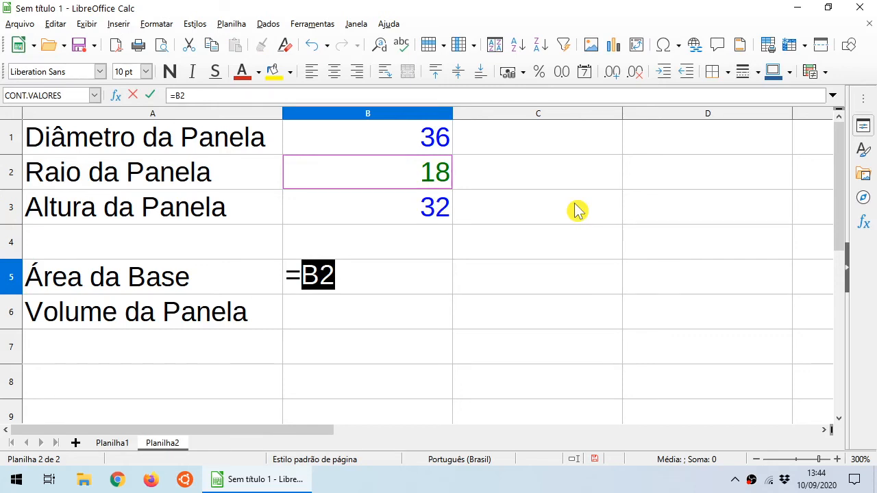
text(^2)
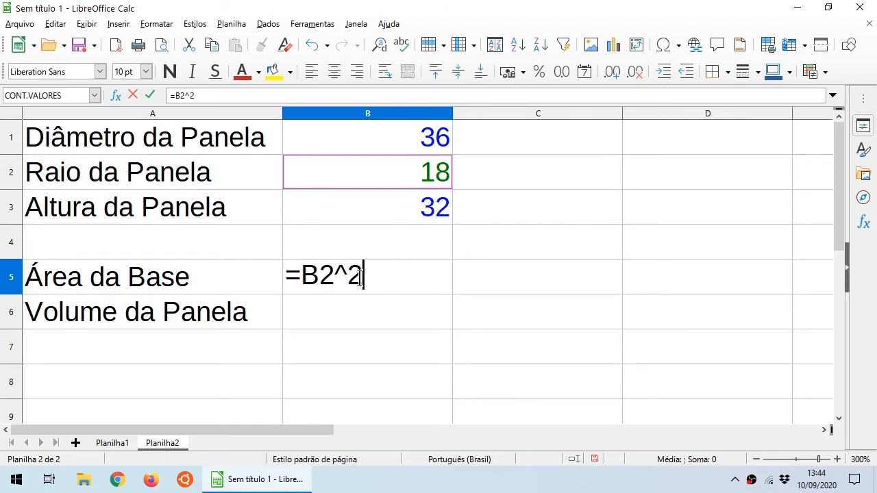
key(ctrl)
key(ctrl)
key(ctrl)
key(ctrl)
key(ctrl)
text(*)
click(375, 274)
text(3,14)
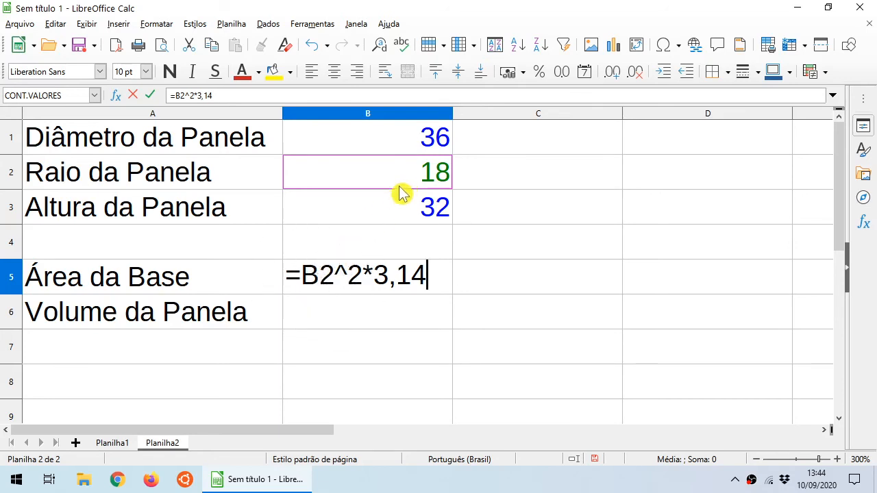
key(ctrl)
key(ctrl)
key(ctrl)
key(ctrl)
key(ctrl)
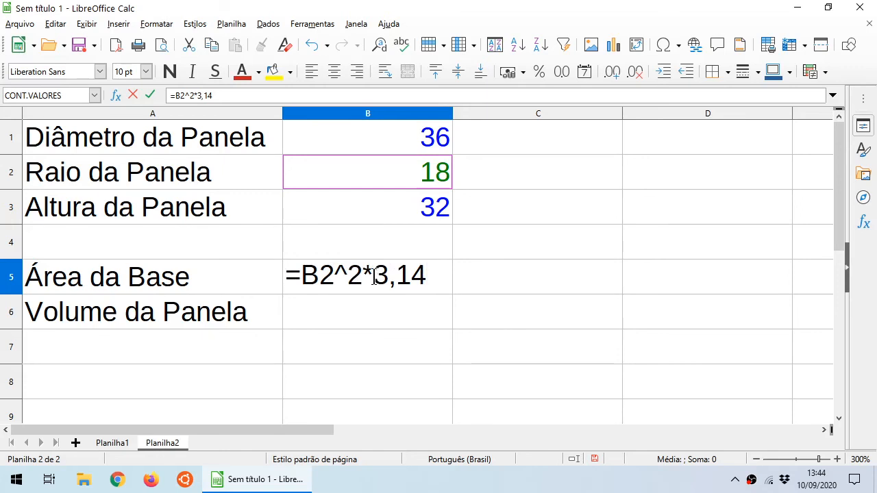
key(ctrl)
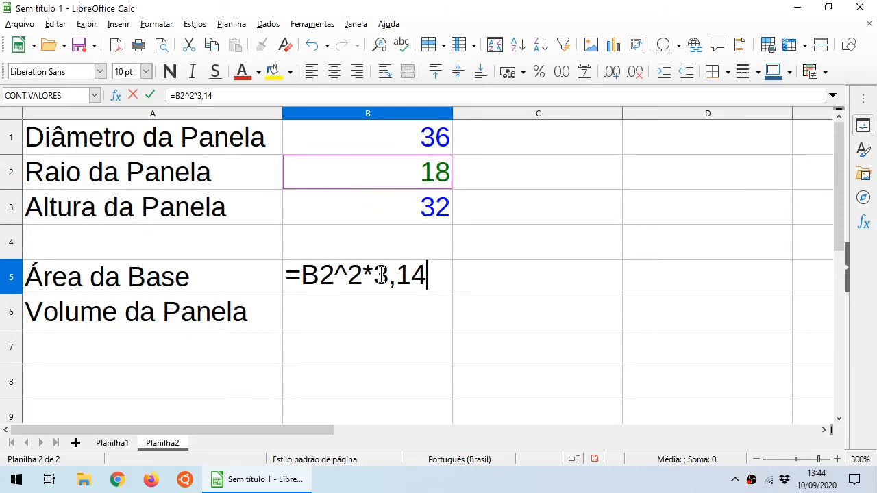
key(Return)
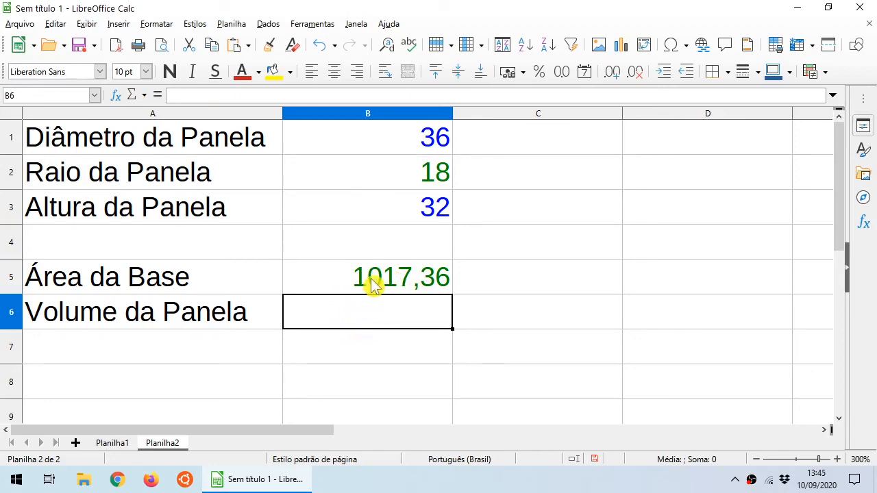
Calculate Volume da Panela in B6 from the height and base area with the formula =B3*B5/1000.
click(372, 284)
click(373, 218)
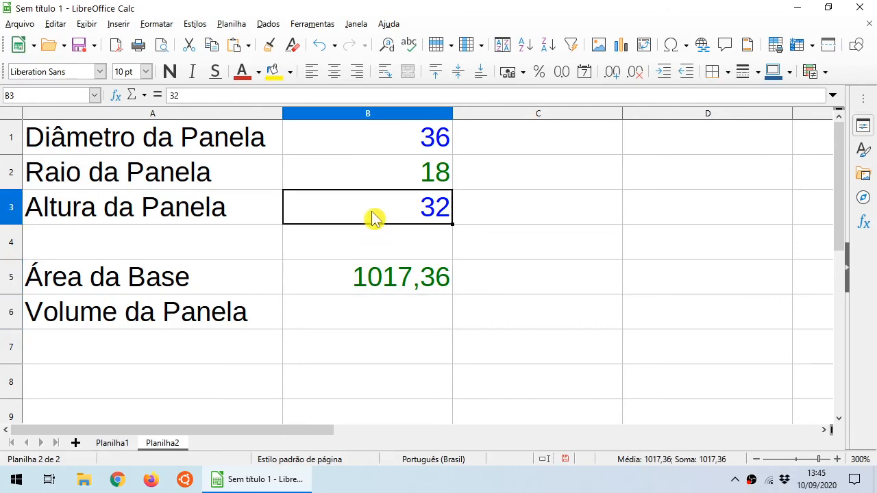
click(374, 320)
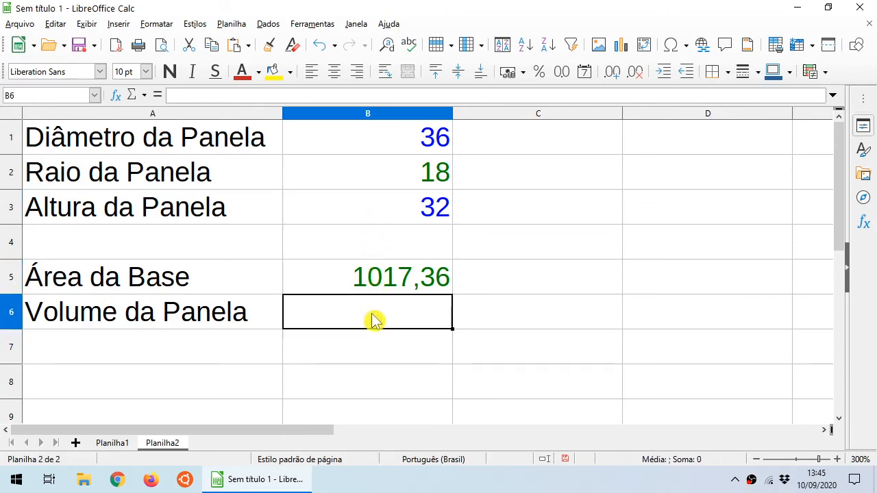
text(=)
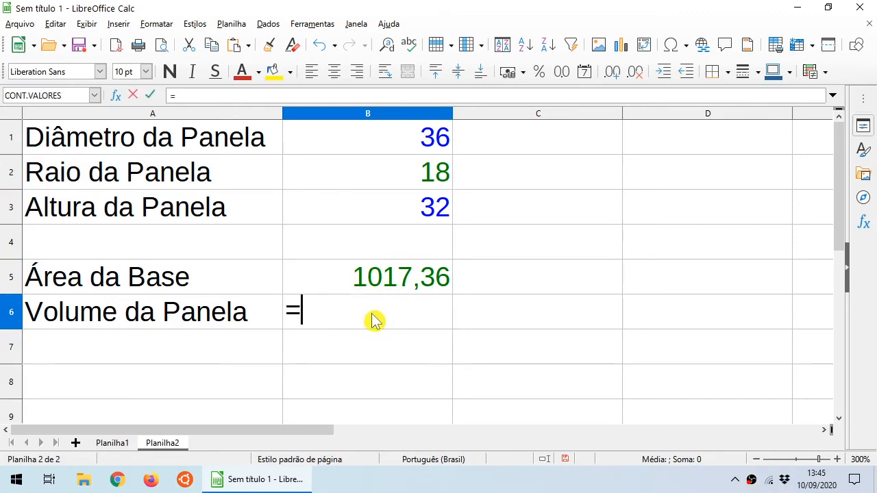
click(365, 211)
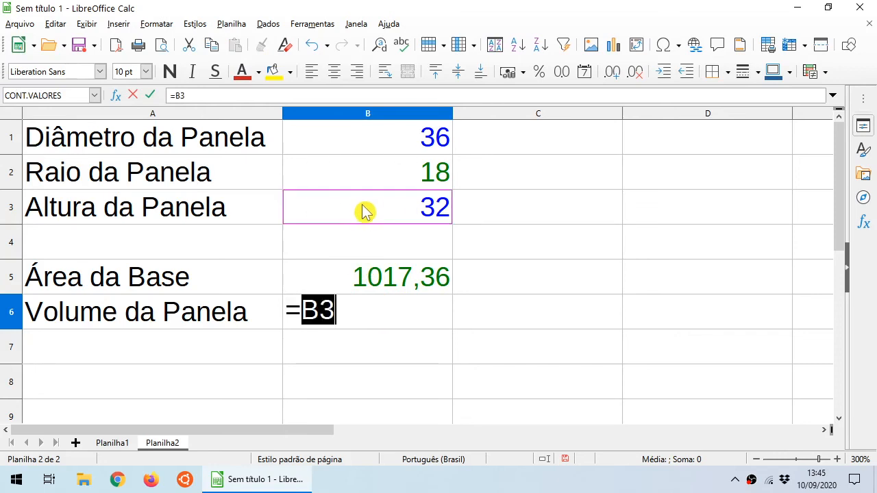
key(ctrl)
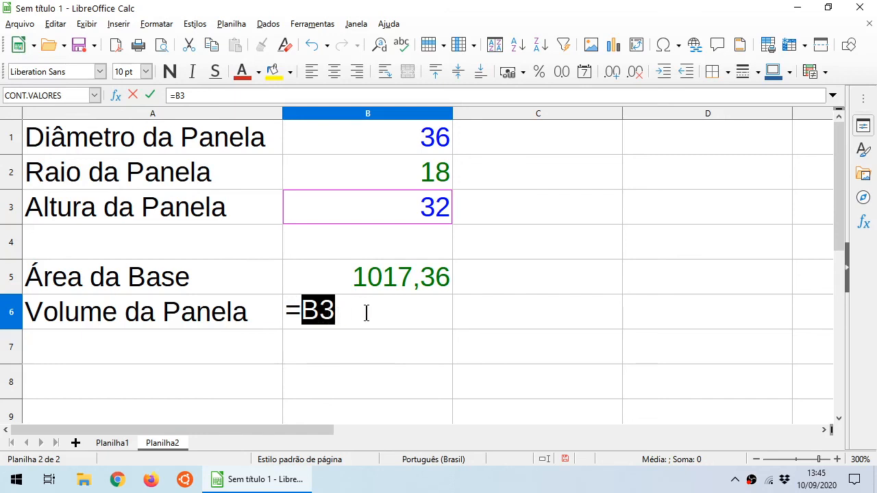
text(*)
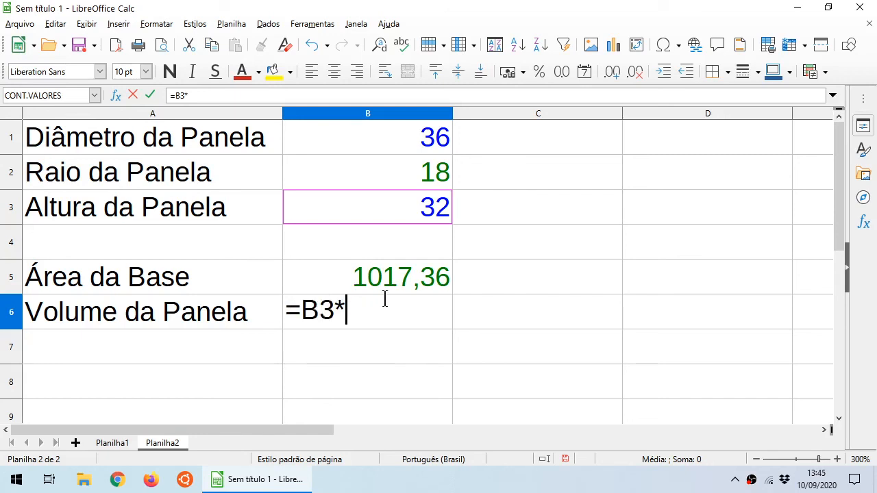
key(ctrl)
click(401, 289)
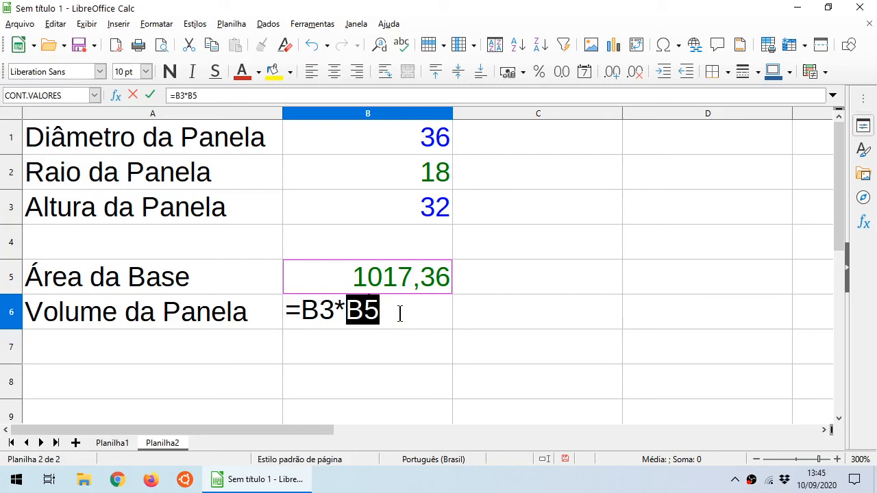
text(/)
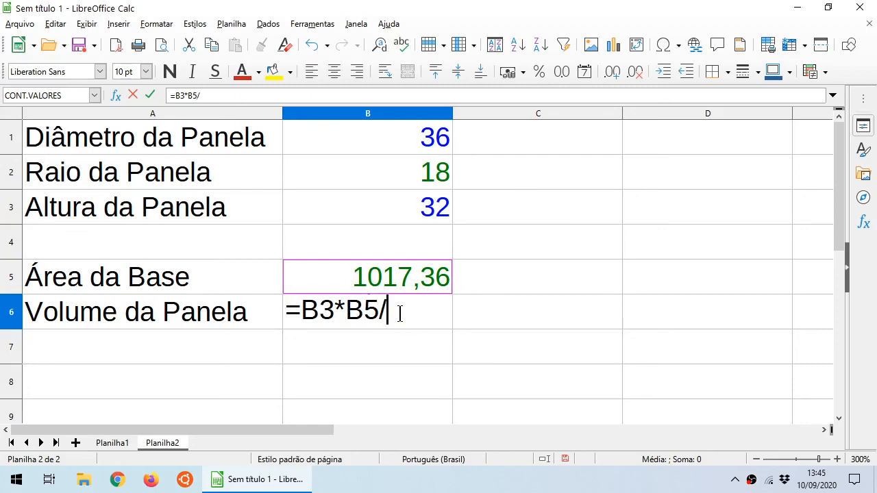
text(1000)
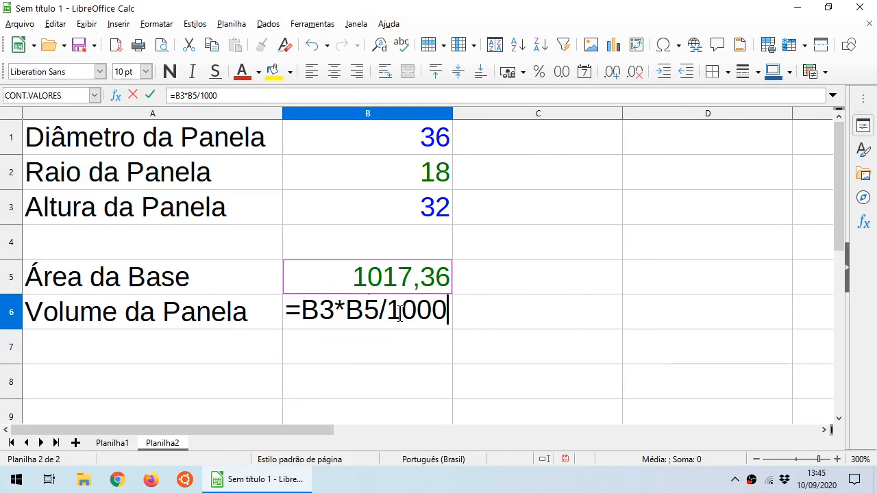
key(Return)
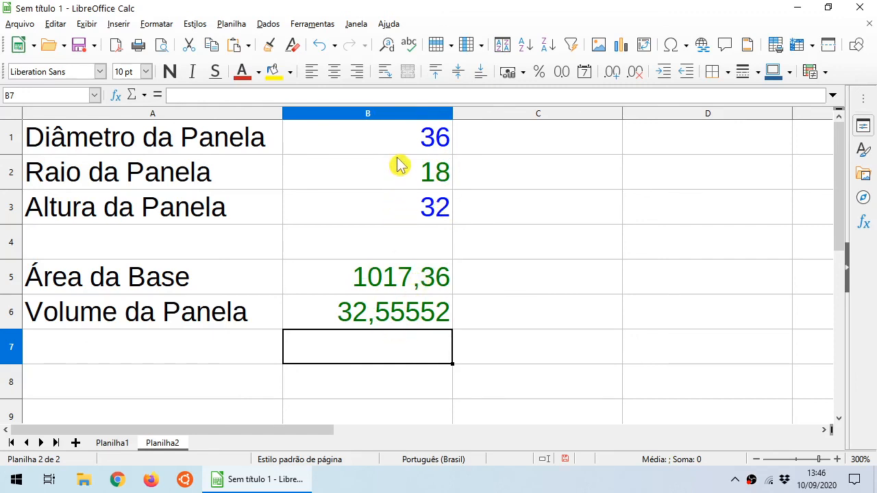
Format cells B1:B6 as numbers with thousands separators and two decimal places.
drag(391, 141, 393, 319)
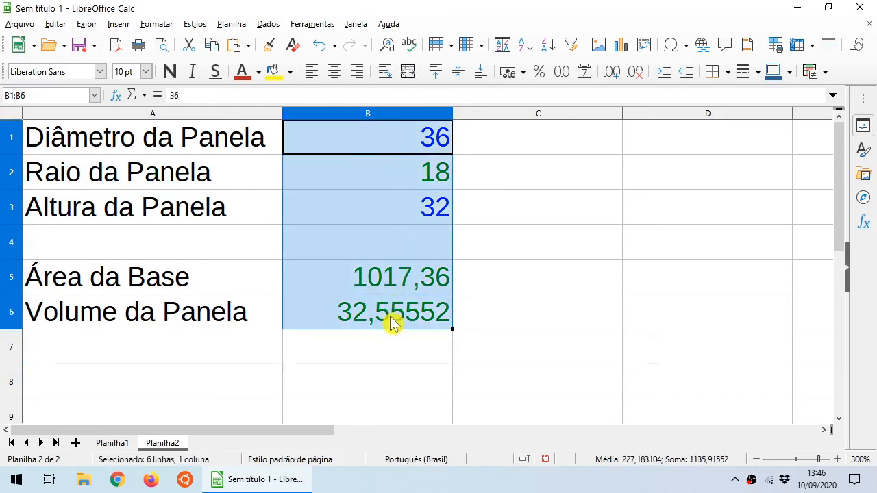
click(562, 84)
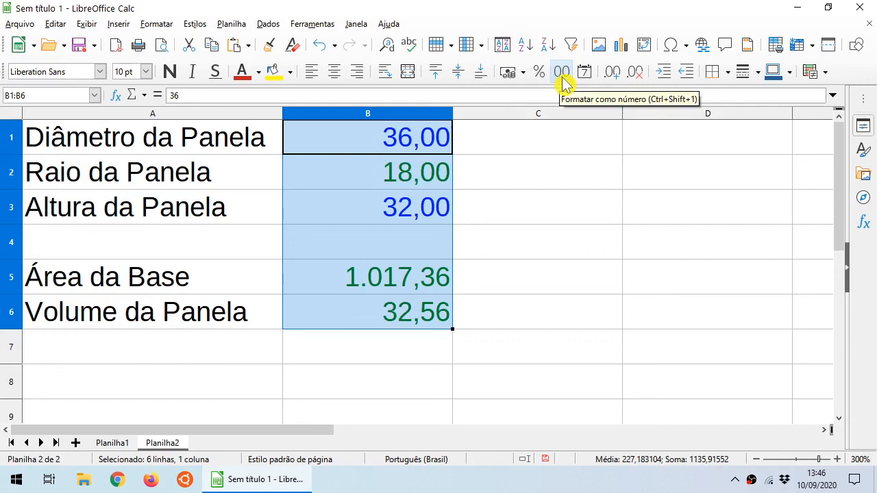
click(585, 307)
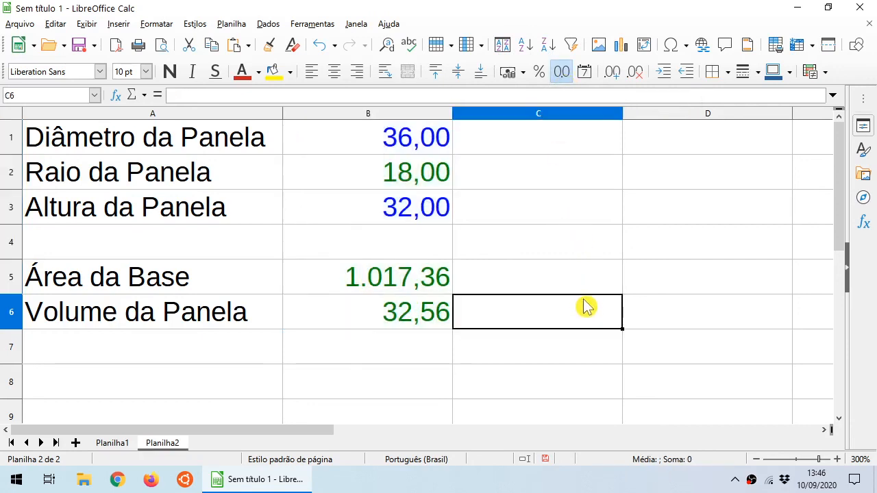
Change Diâmetro da Panela in B1 to 32 so the dependent formulas recalculate.
click(408, 147)
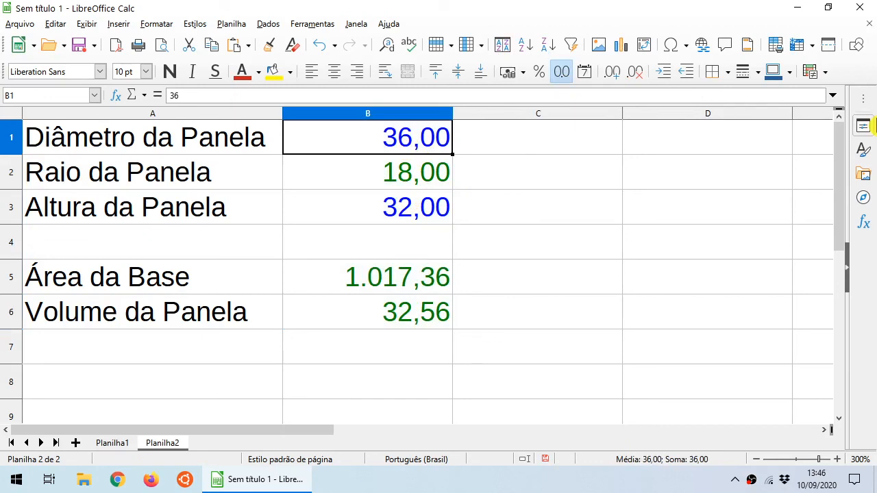
text(32)
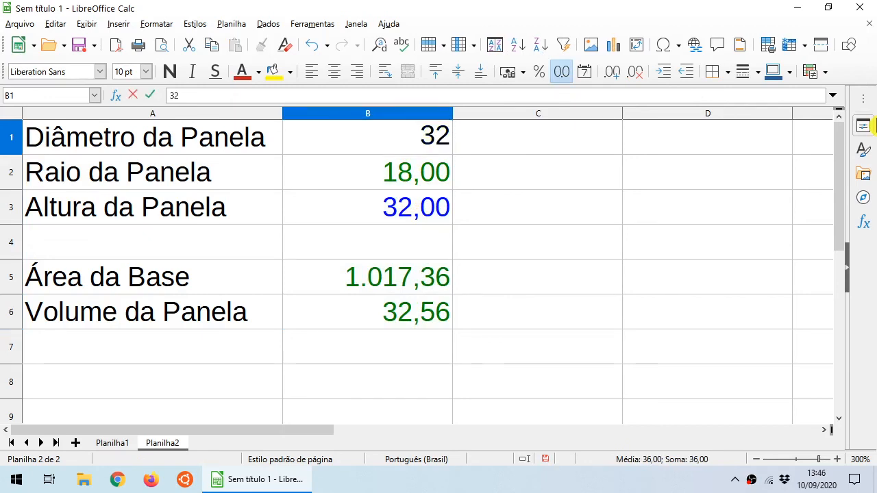
key(Return)
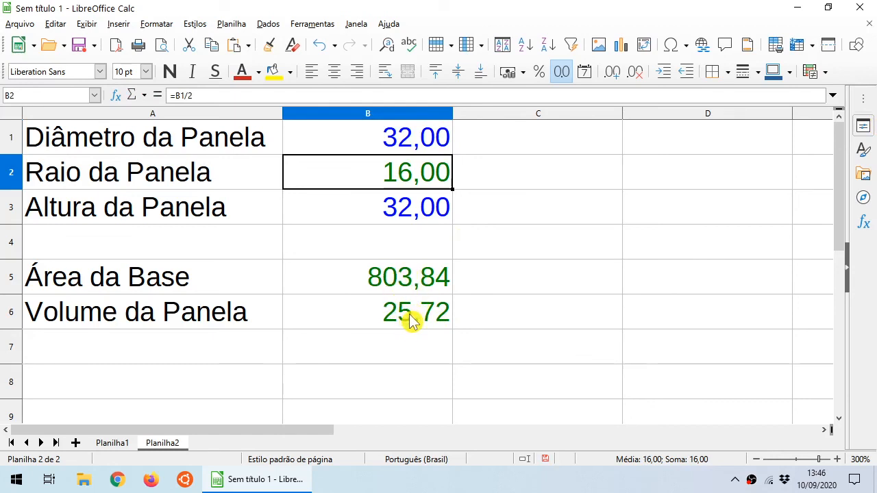
Inspect the cell references used by the radius, base area and volume formulas in B2, B5 and B6, leaving them unedited.
key(ctrl)
double_click(413, 175)
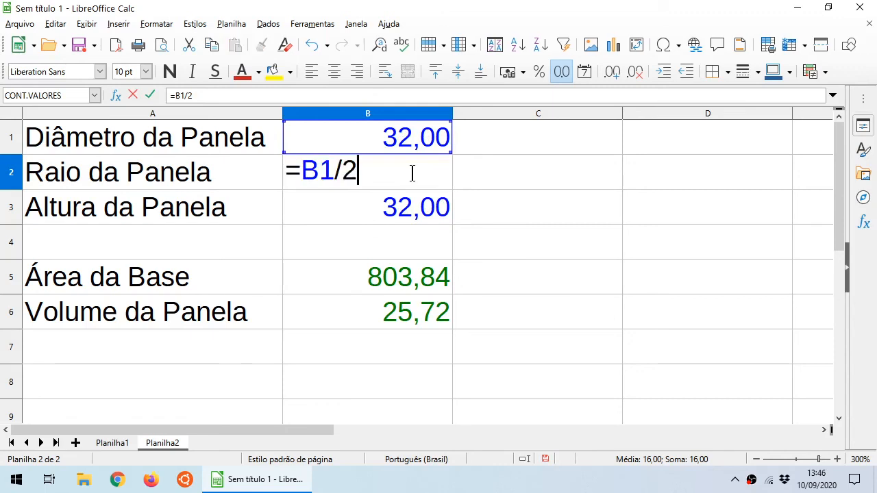
key(ctrl)
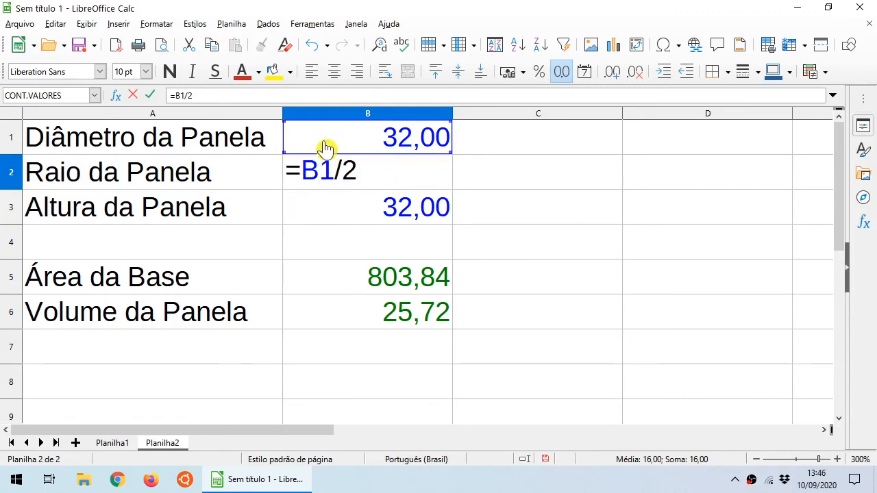
key(Return)
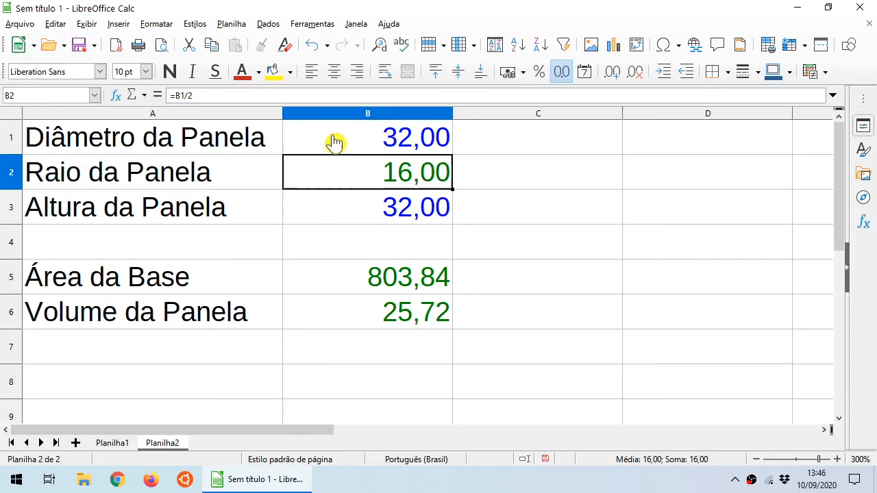
key(ctrl)
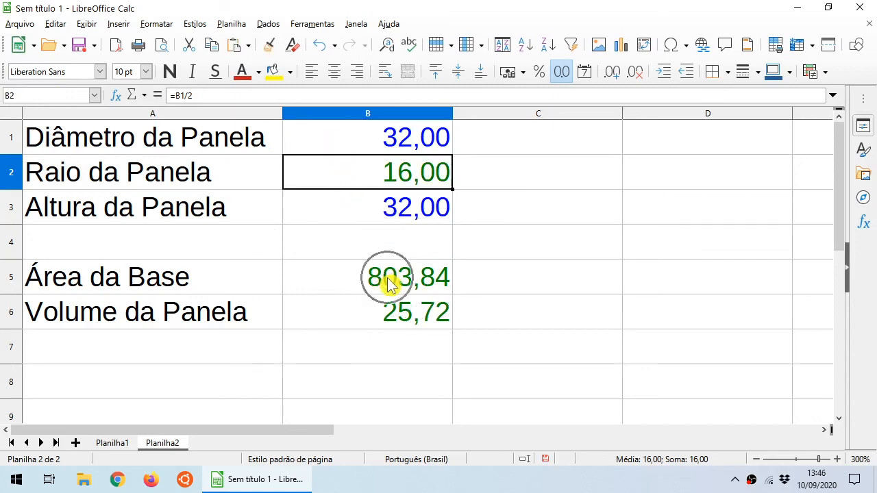
click(388, 284)
double_click(388, 285)
key(ctrl)
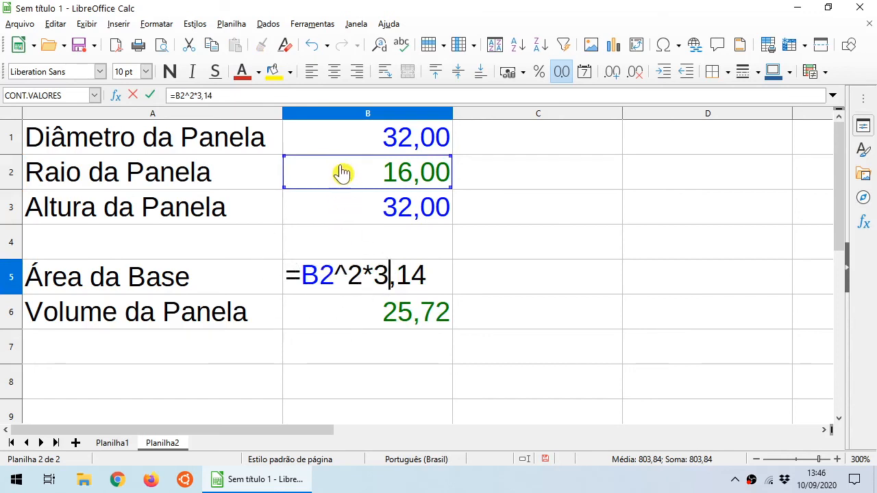
key(Return)
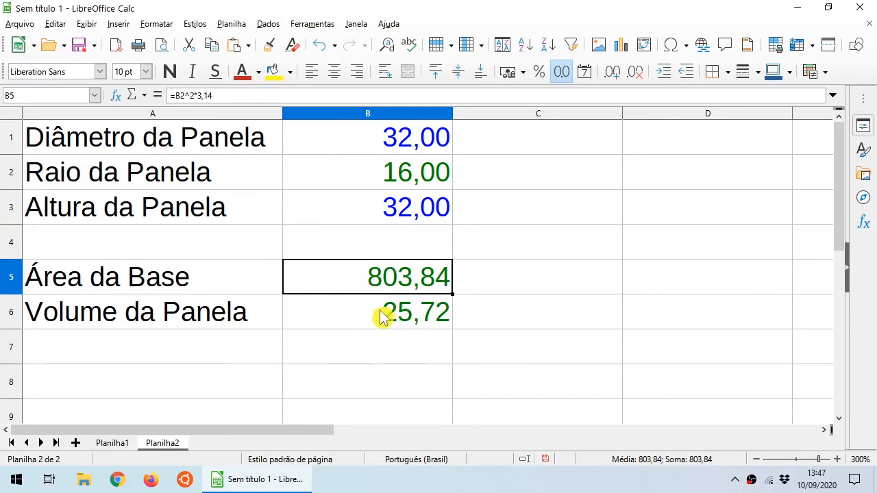
double_click(383, 314)
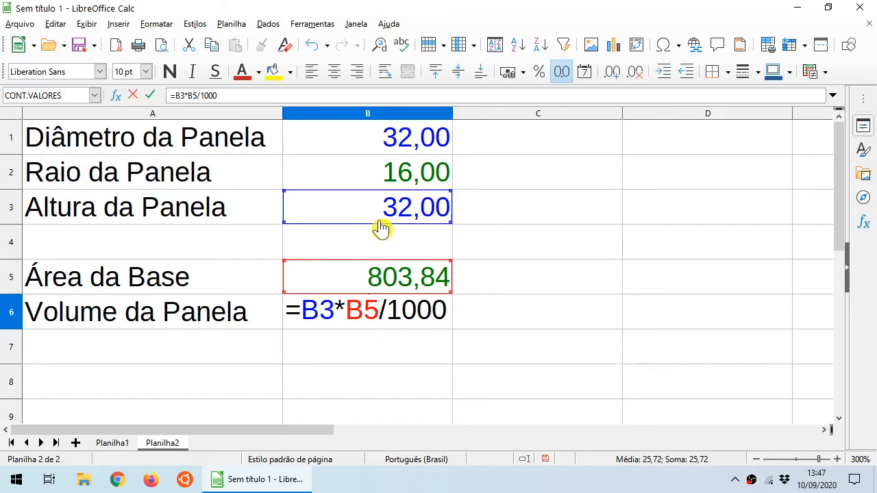
key(Escape)
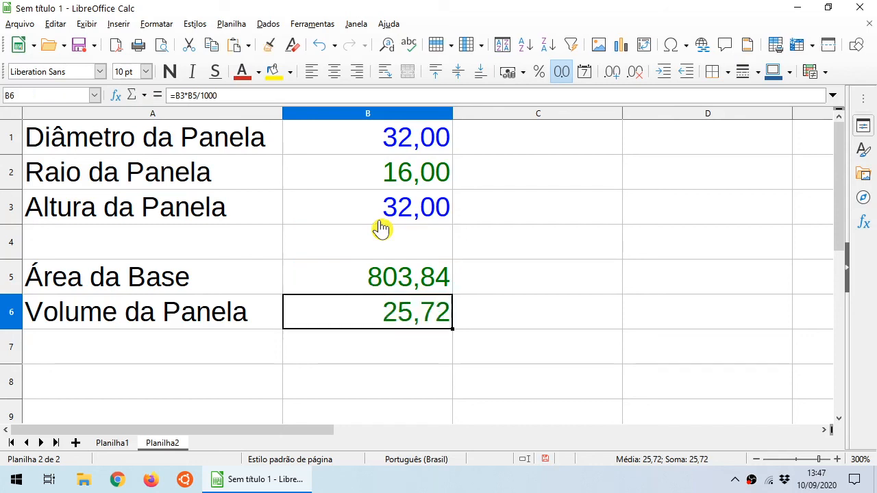